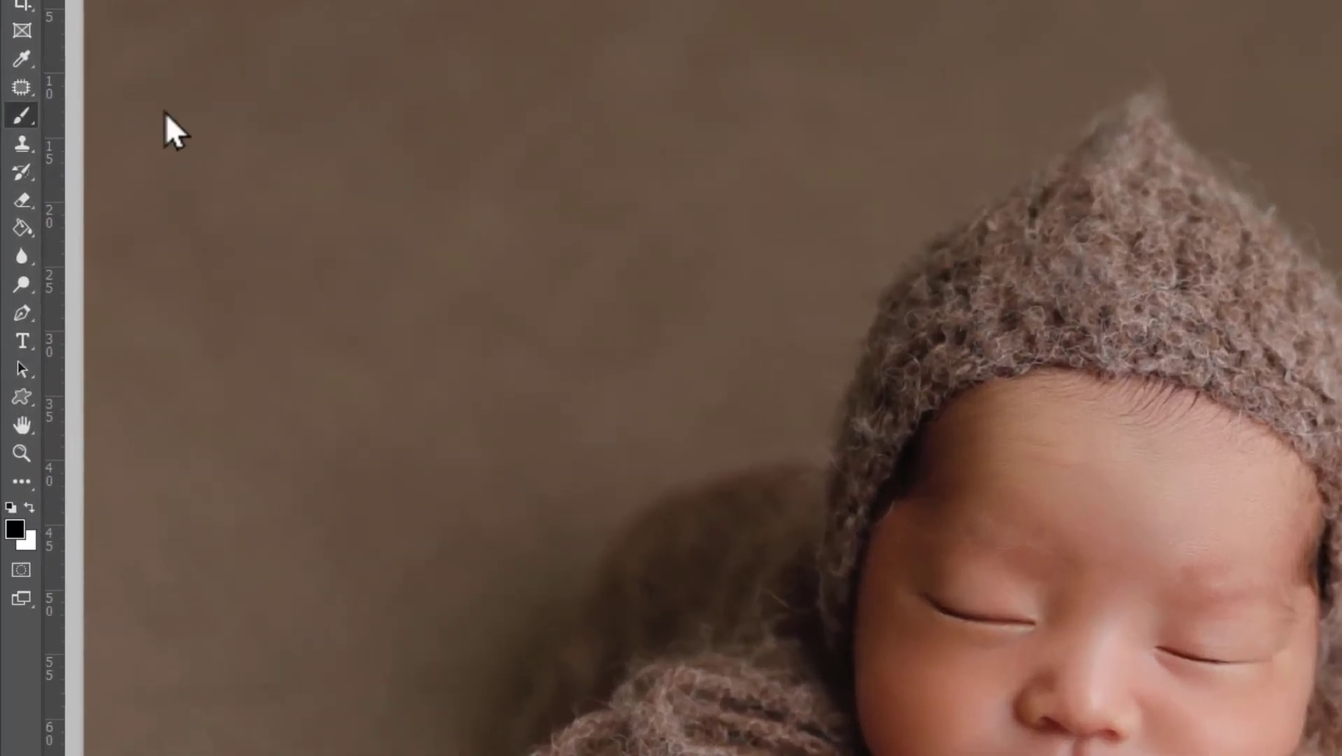
Activate the Brush tool, then check its flow setting and which panels are enabled
right_click(21, 116)
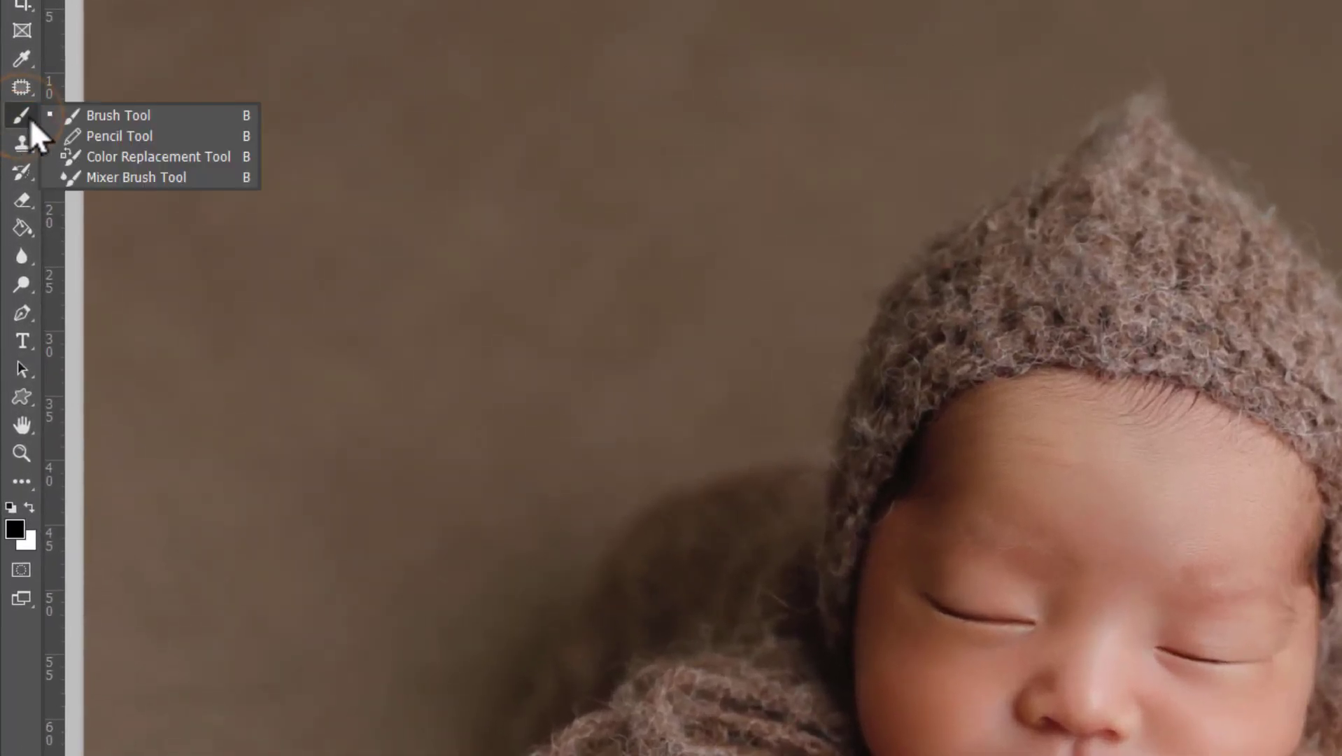
click(76, 113)
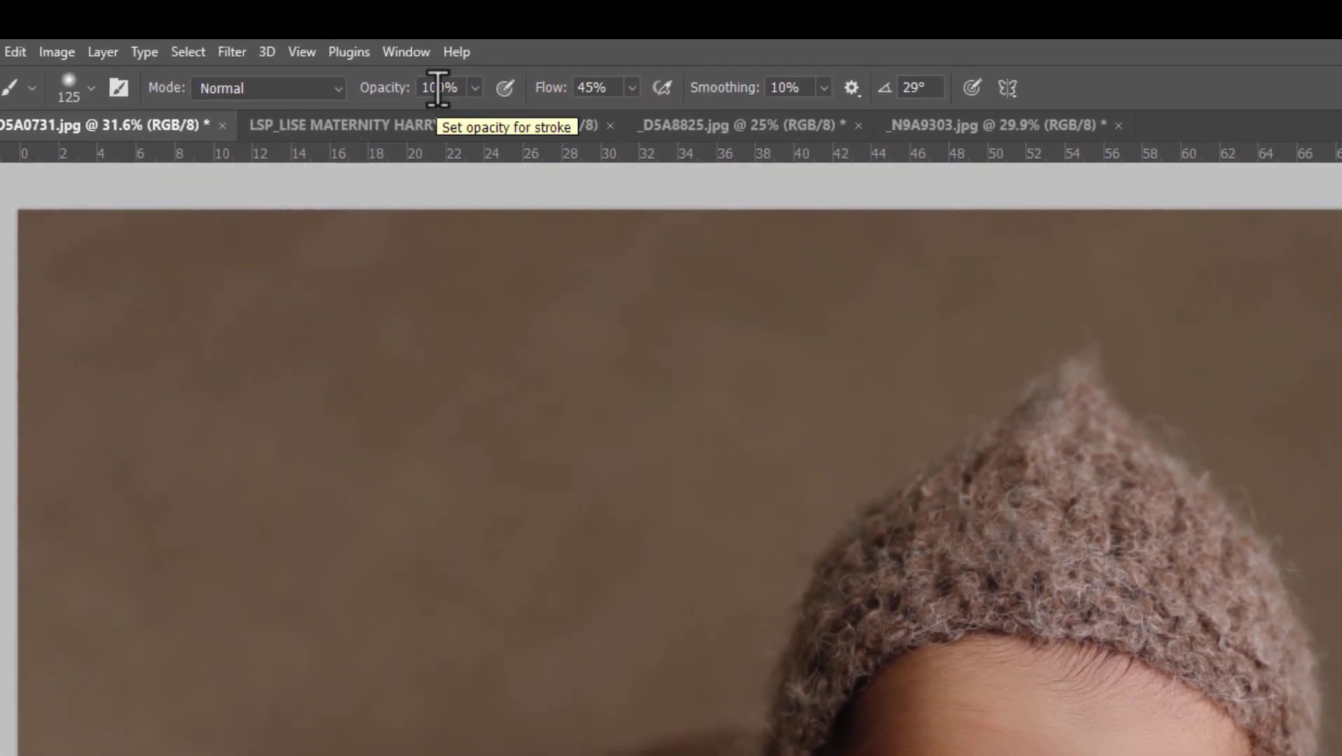
click(607, 90)
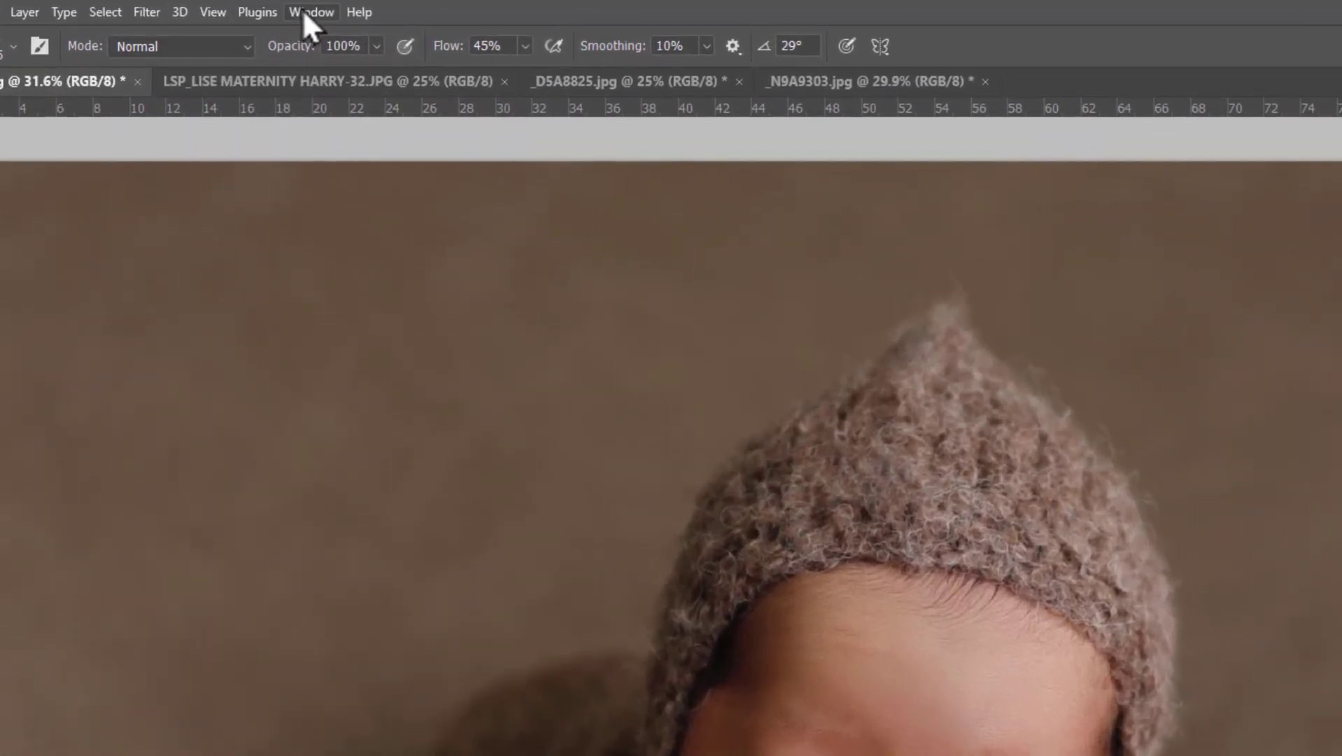
click(308, 12)
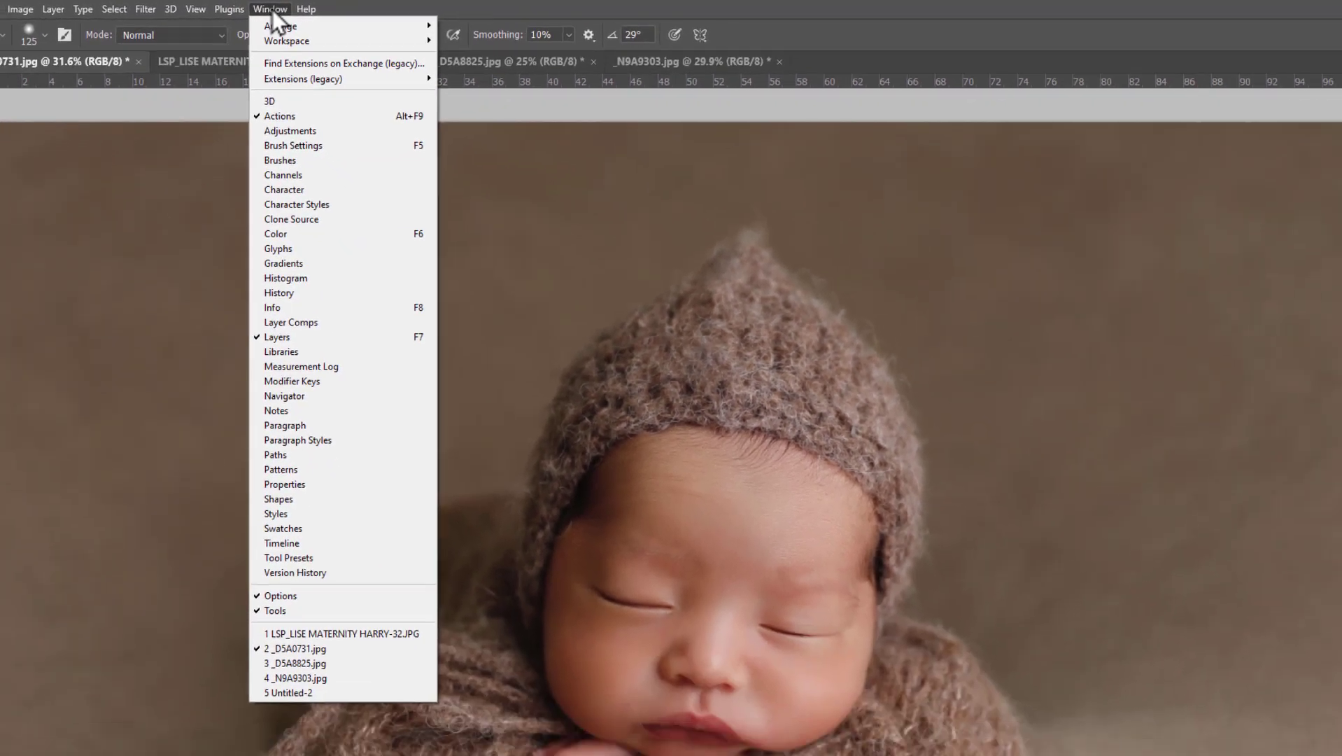
click(306, 11)
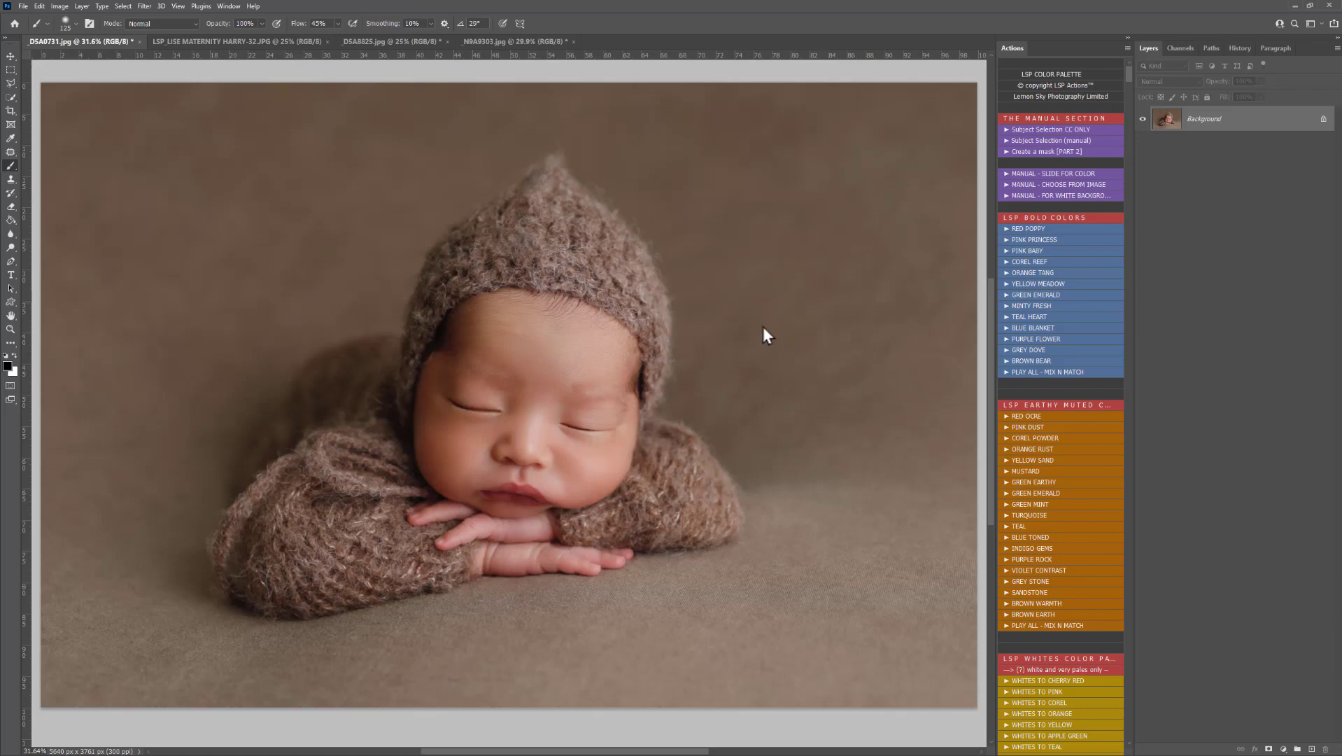
Run the GREEN EARTHY action from the earthy muted colors set and preview its color by temporarily disabling the new layer's mask
scroll(762, 326, down, 2)
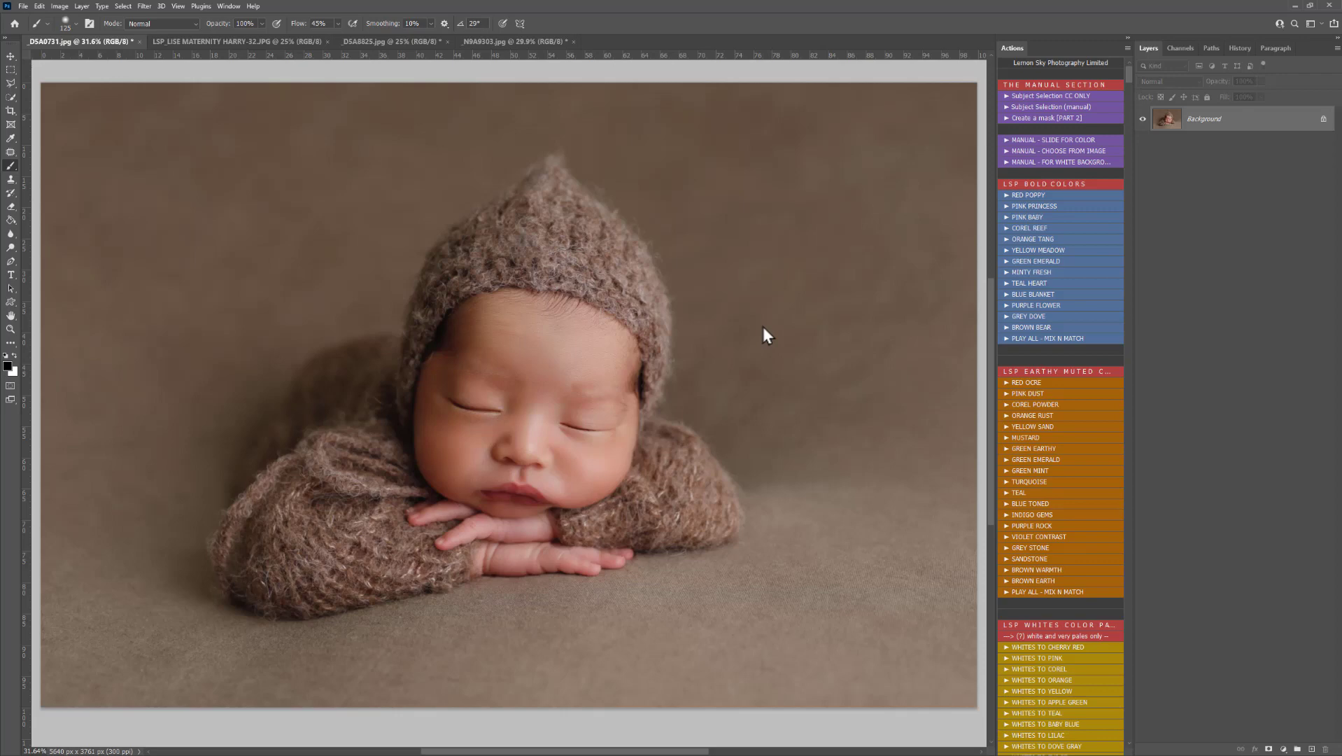
scroll(1062, 292, down, 6)
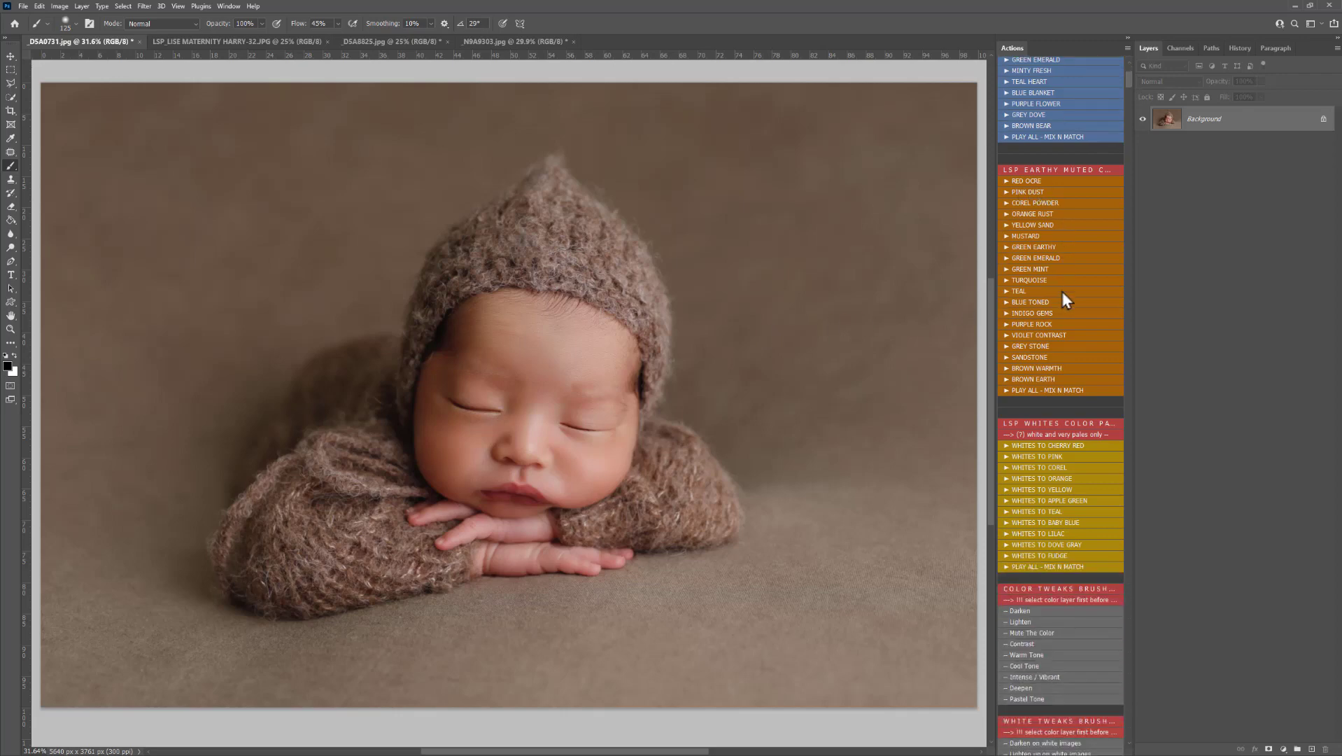
scroll(1062, 299, down, 1)
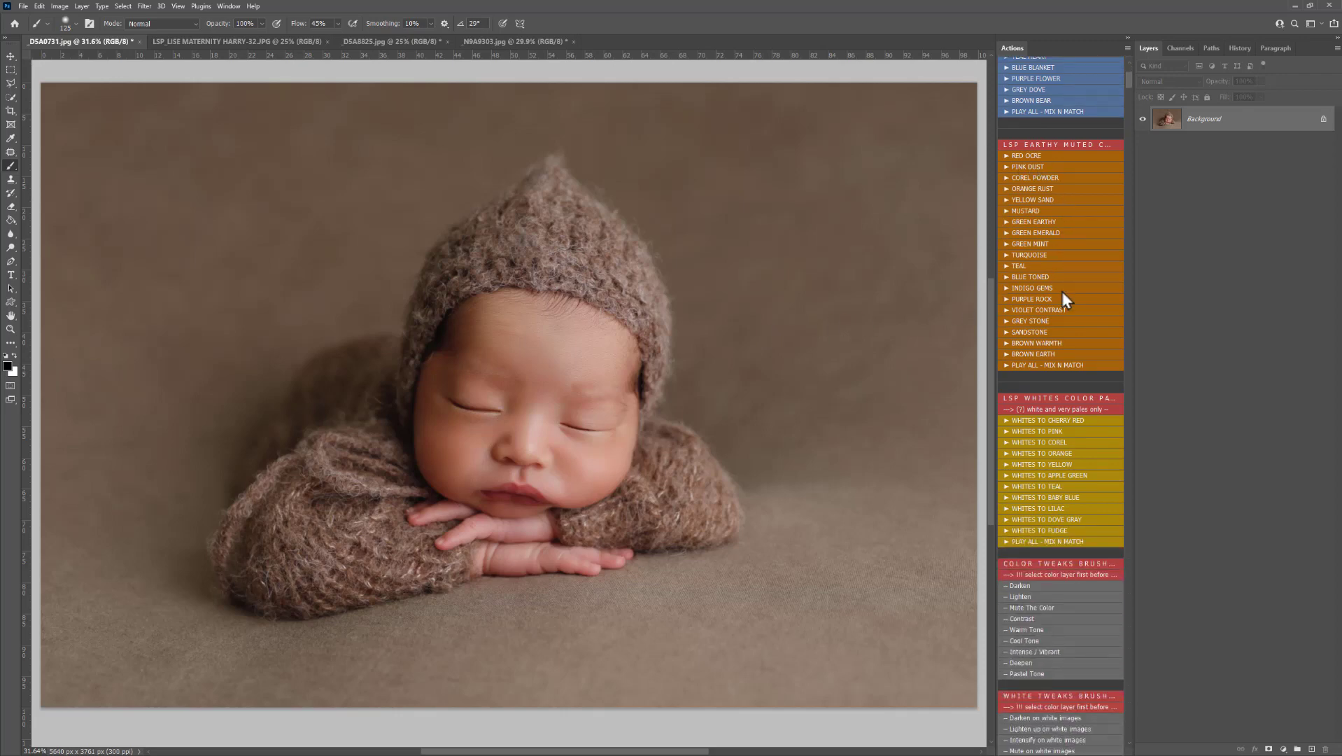
click(1028, 221)
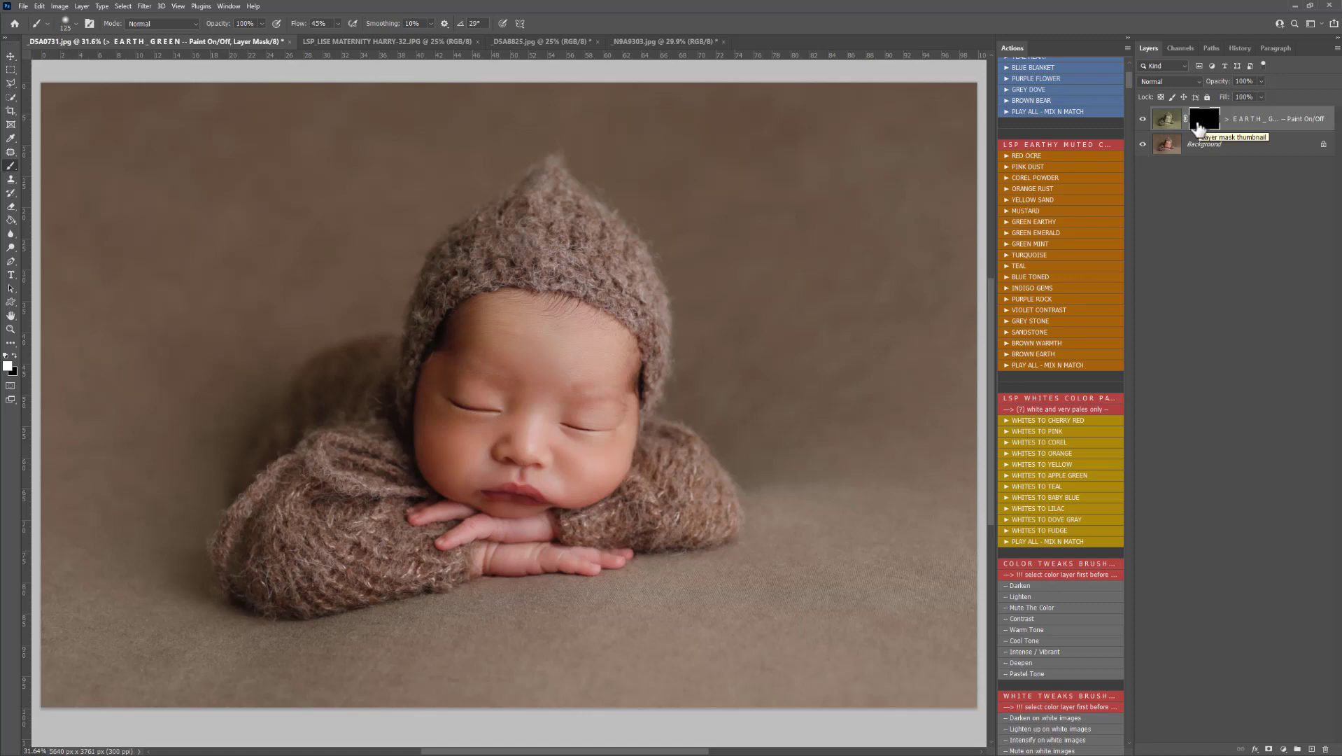
shift+click(1198, 124)
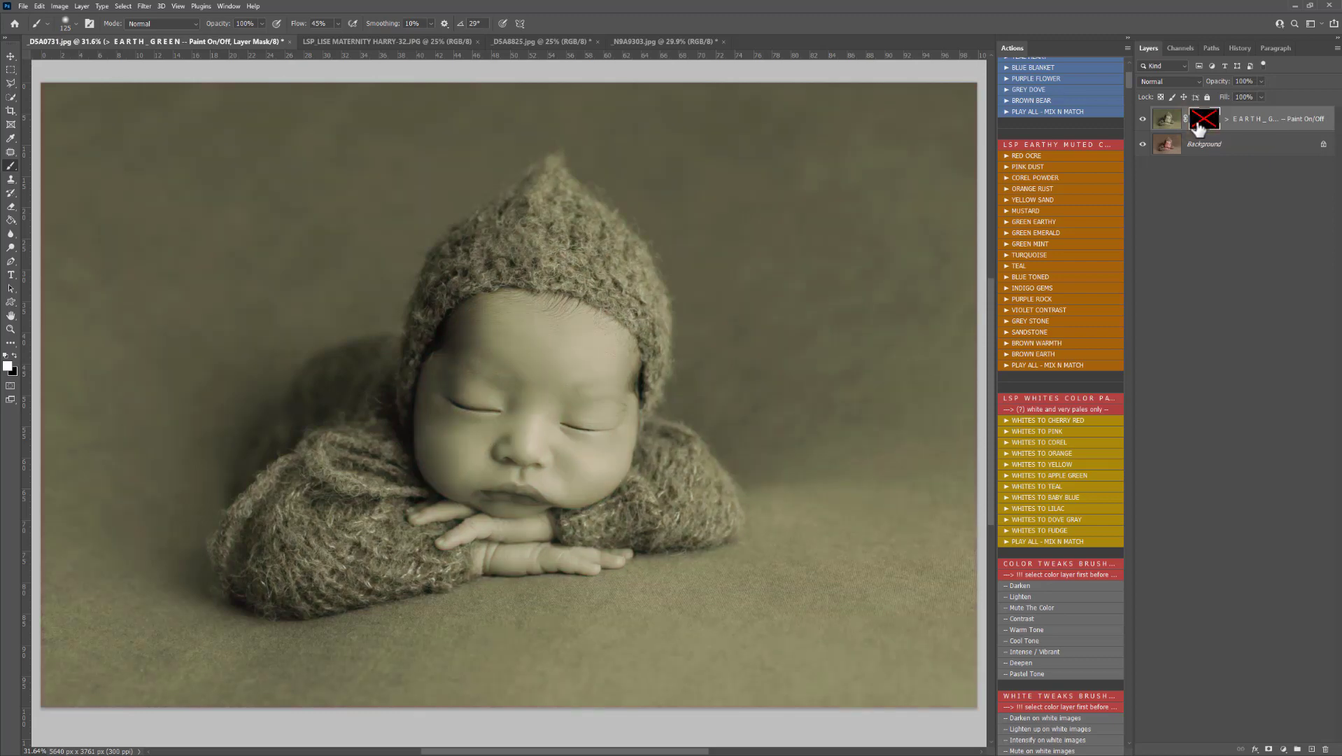
shift+click(1198, 125)
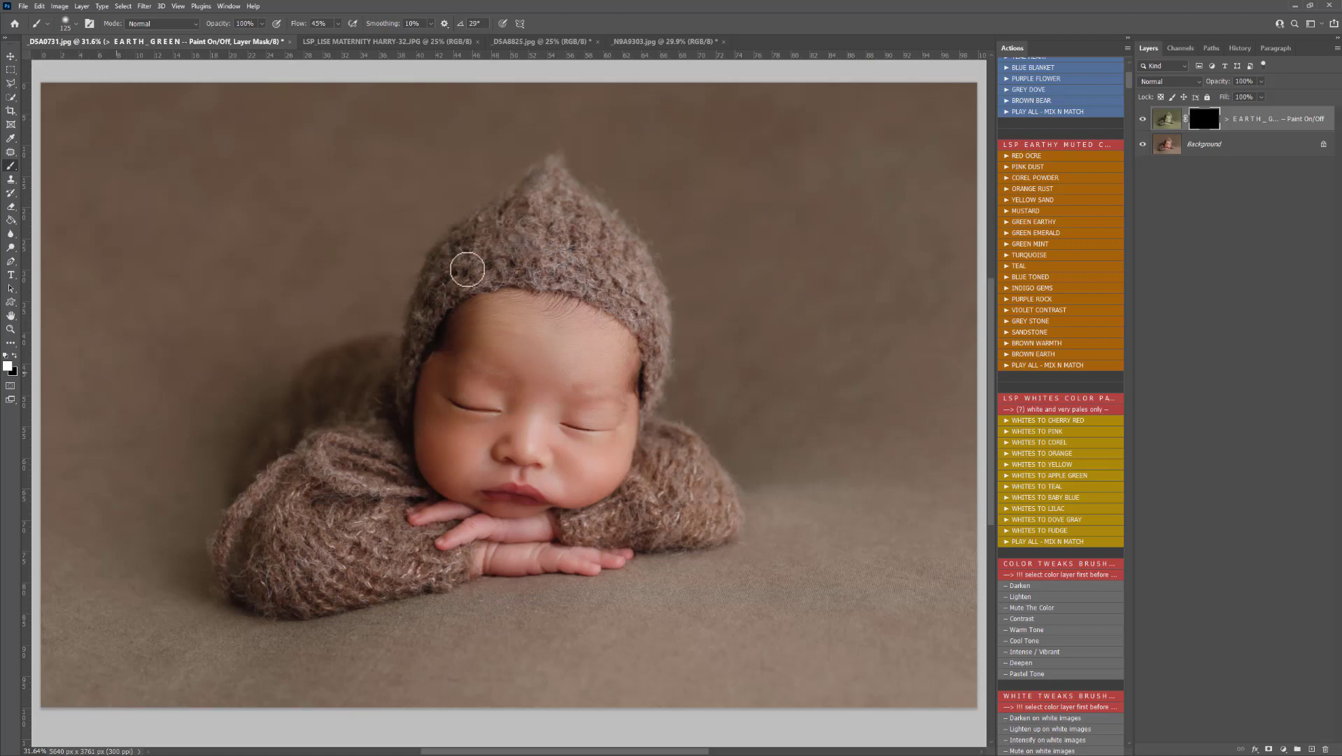
Swap the foreground and background colors back and forth, ending with white as the foreground
click(15, 356)
click(14, 356)
click(14, 356)
click(14, 355)
key(x)
key(x)
key(x)
key(x)
Set a 191 px Soft Round brush with 55% hardness and paint the green onto both knitted sleeves through the layer mask
right_click(515, 308)
mouse_move(605, 330)
mouse_down()
mouse_move(616, 330)
mouse_move(592, 358)
mouse_move(604, 358)
mouse_up()
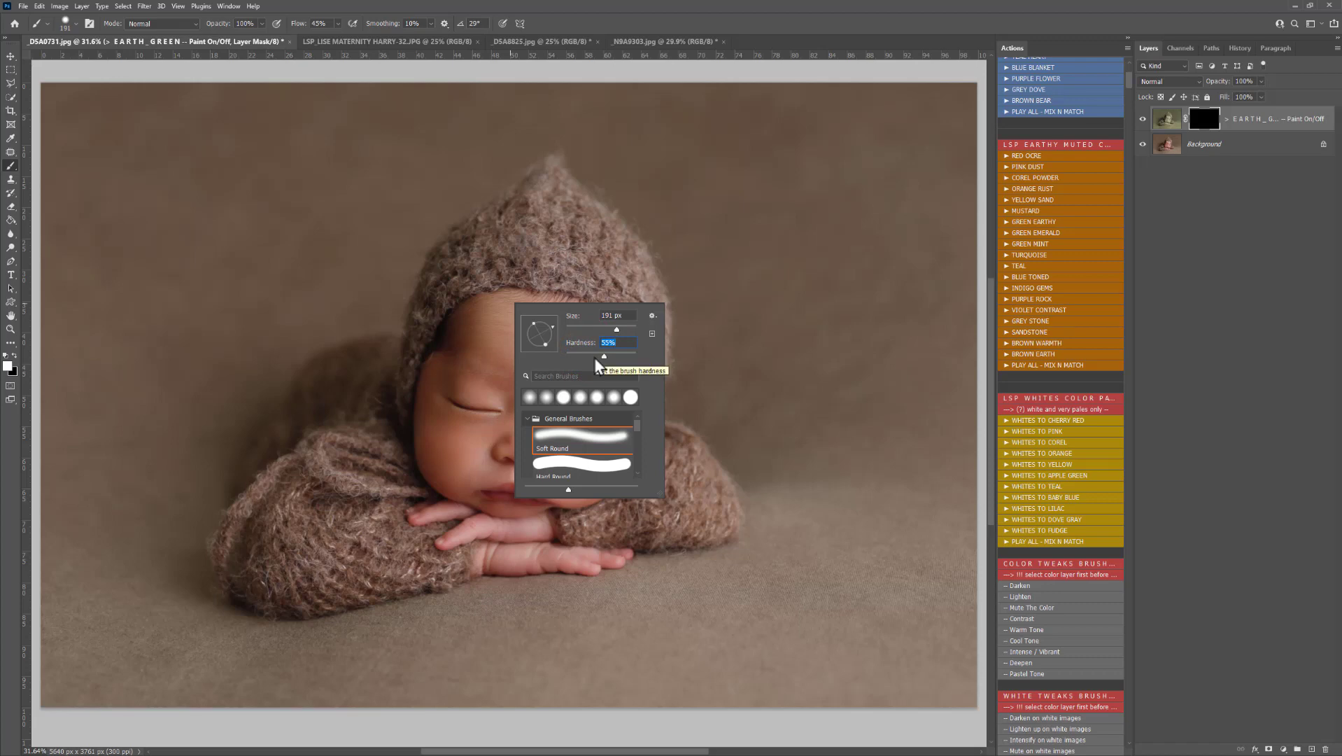
click(651, 525)
drag(650, 534, 679, 533)
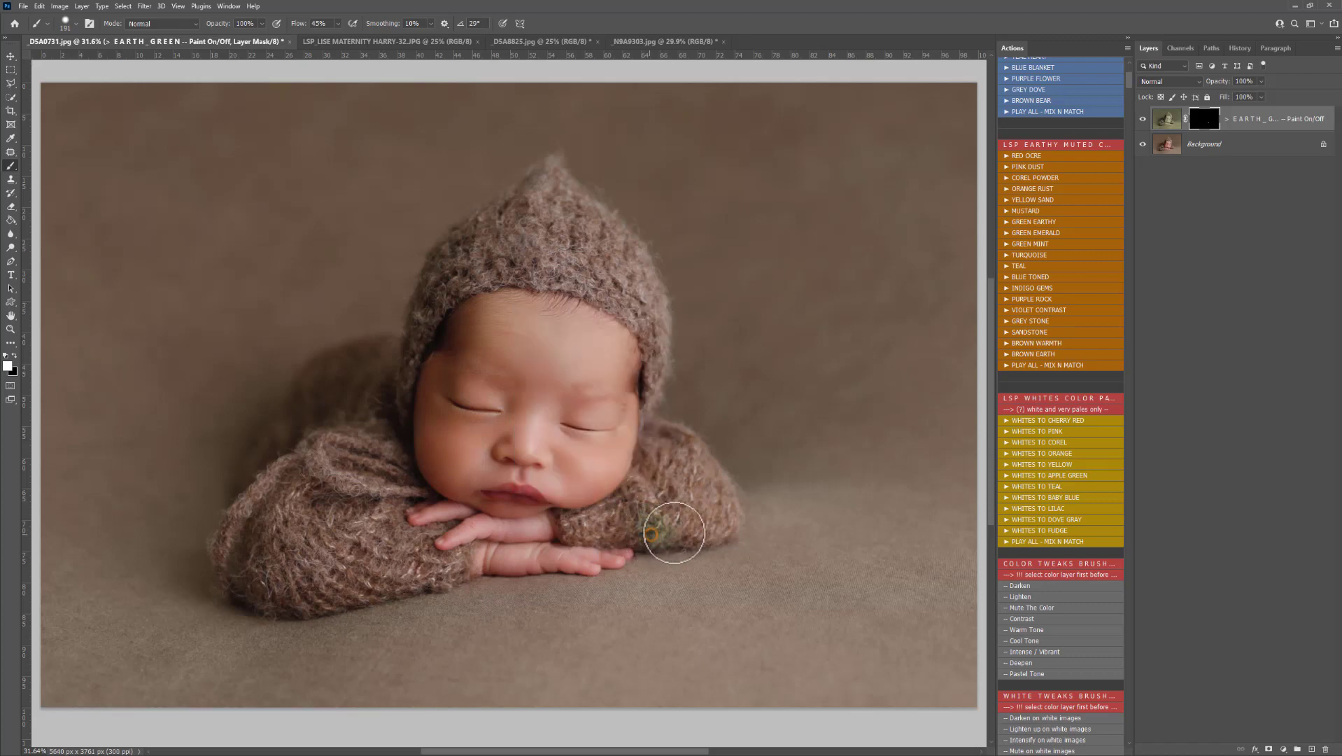
right_click(680, 533)
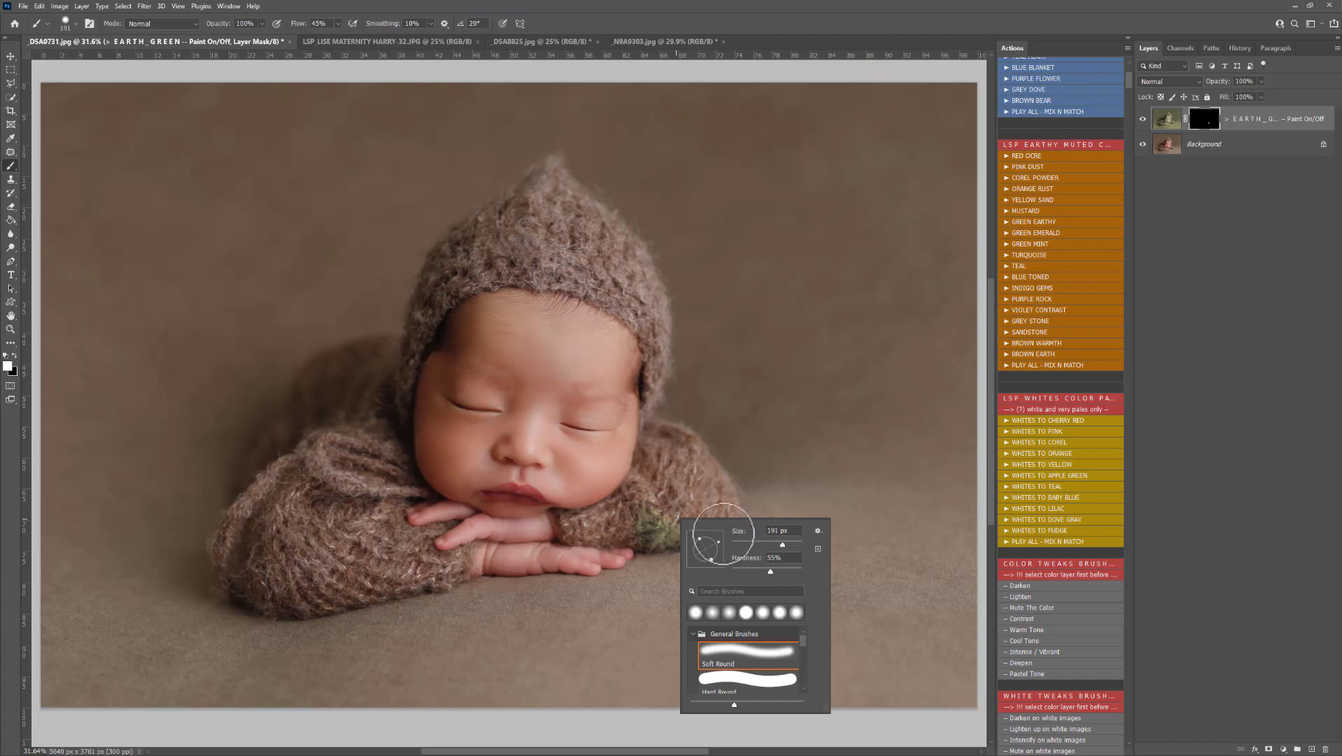
click(679, 506)
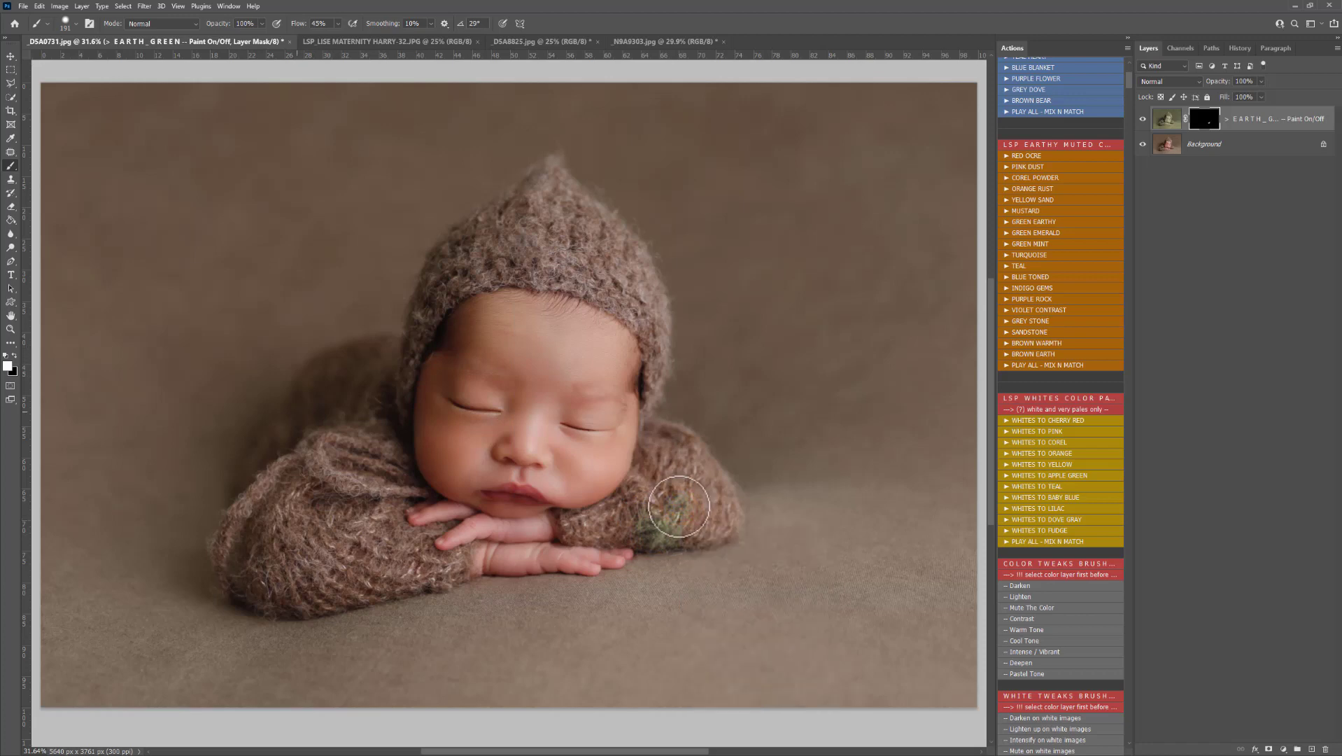
mouse_move(679, 505)
mouse_down()
mouse_move(634, 504)
mouse_move(652, 505)
mouse_move(643, 480)
mouse_move(631, 485)
mouse_move(647, 483)
mouse_move(655, 434)
mouse_move(689, 444)
mouse_move(678, 440)
mouse_move(731, 516)
mouse_move(726, 532)
mouse_move(673, 529)
mouse_move(698, 524)
mouse_move(704, 497)
mouse_move(682, 469)
mouse_move(660, 494)
mouse_move(681, 496)
mouse_move(672, 457)
mouse_move(710, 474)
mouse_move(727, 511)
mouse_move(691, 452)
mouse_move(631, 523)
mouse_move(609, 537)
mouse_move(570, 529)
mouse_move(639, 492)
mouse_move(610, 522)
mouse_move(648, 543)
mouse_move(672, 536)
mouse_move(560, 524)
mouse_up()
mouse_move(465, 568)
mouse_down()
mouse_move(435, 574)
mouse_move(424, 541)
mouse_move(447, 529)
mouse_move(412, 540)
mouse_move(411, 498)
mouse_move(405, 560)
mouse_move(453, 578)
mouse_move(437, 581)
mouse_move(464, 572)
mouse_move(269, 607)
mouse_move(242, 594)
mouse_move(227, 549)
mouse_move(298, 480)
mouse_move(241, 512)
mouse_move(226, 548)
mouse_move(229, 576)
mouse_move(246, 517)
mouse_move(299, 474)
mouse_move(261, 488)
mouse_move(329, 444)
mouse_move(404, 470)
mouse_move(419, 492)
mouse_move(349, 470)
mouse_move(256, 538)
mouse_move(301, 554)
mouse_move(264, 571)
mouse_move(290, 578)
mouse_move(242, 592)
mouse_move(391, 587)
mouse_move(338, 556)
mouse_move(362, 550)
mouse_move(336, 563)
mouse_move(365, 526)
mouse_move(328, 502)
mouse_move(216, 544)
mouse_move(225, 561)
mouse_move(284, 497)
mouse_up()
Enlarge the brush to 412 px with 45% hardness and paint the green over the baby's back and the sleeve beside the face
right_click(294, 494)
click(408, 511)
click(383, 540)
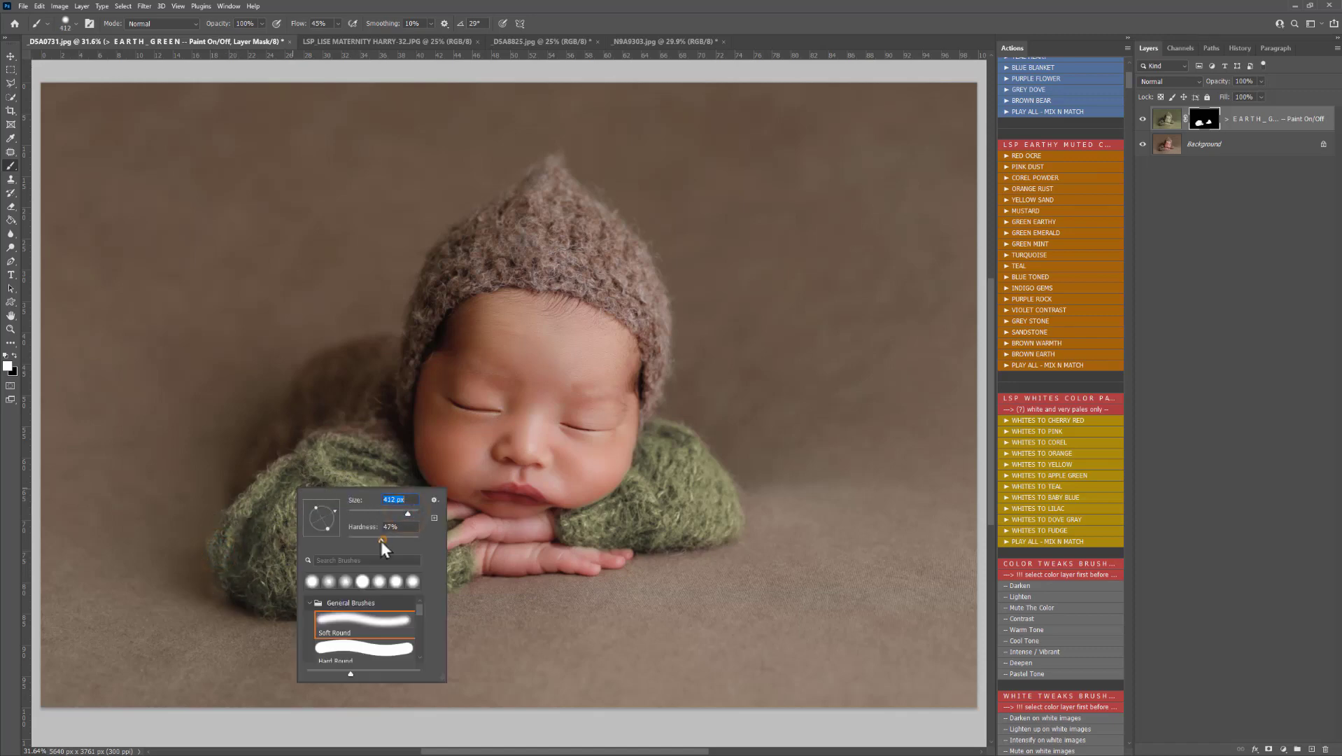
click(288, 454)
right_click(291, 458)
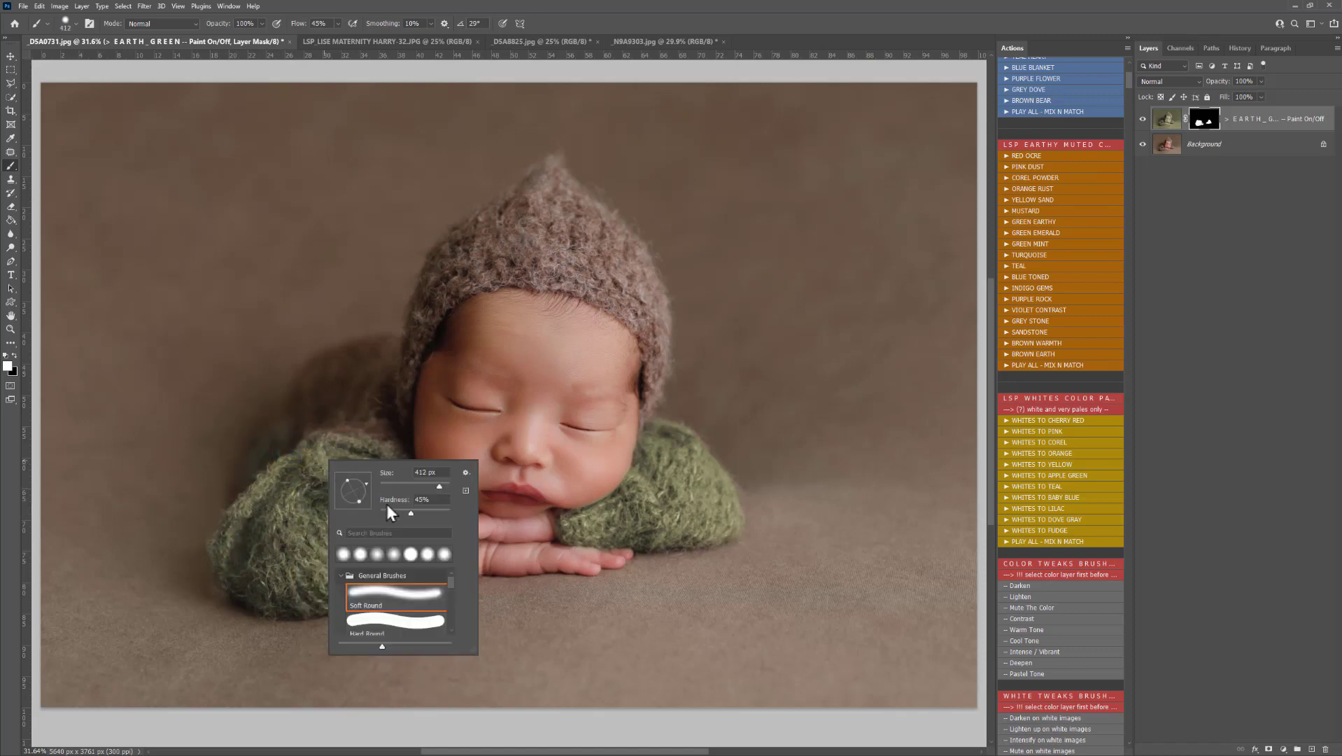
click(288, 471)
mouse_move(306, 438)
mouse_down()
mouse_move(339, 381)
mouse_move(386, 365)
mouse_up()
mouse_move(373, 415)
mouse_down()
mouse_move(353, 455)
mouse_move(330, 390)
mouse_move(282, 459)
mouse_move(297, 532)
mouse_move(363, 457)
mouse_move(373, 499)
mouse_up()
Reduce the brush size and paint black on the mask over the baby's fingers to remove the green spill
right_click(373, 499)
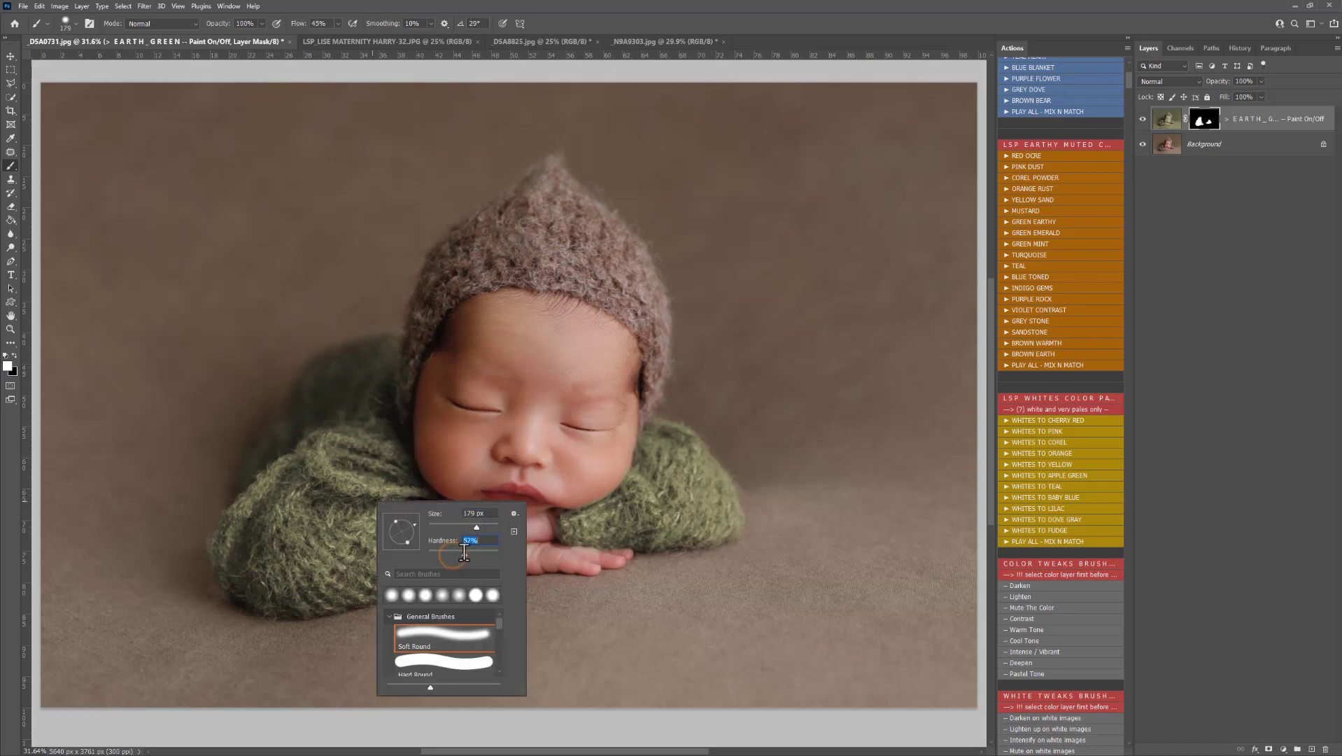
key(Return)
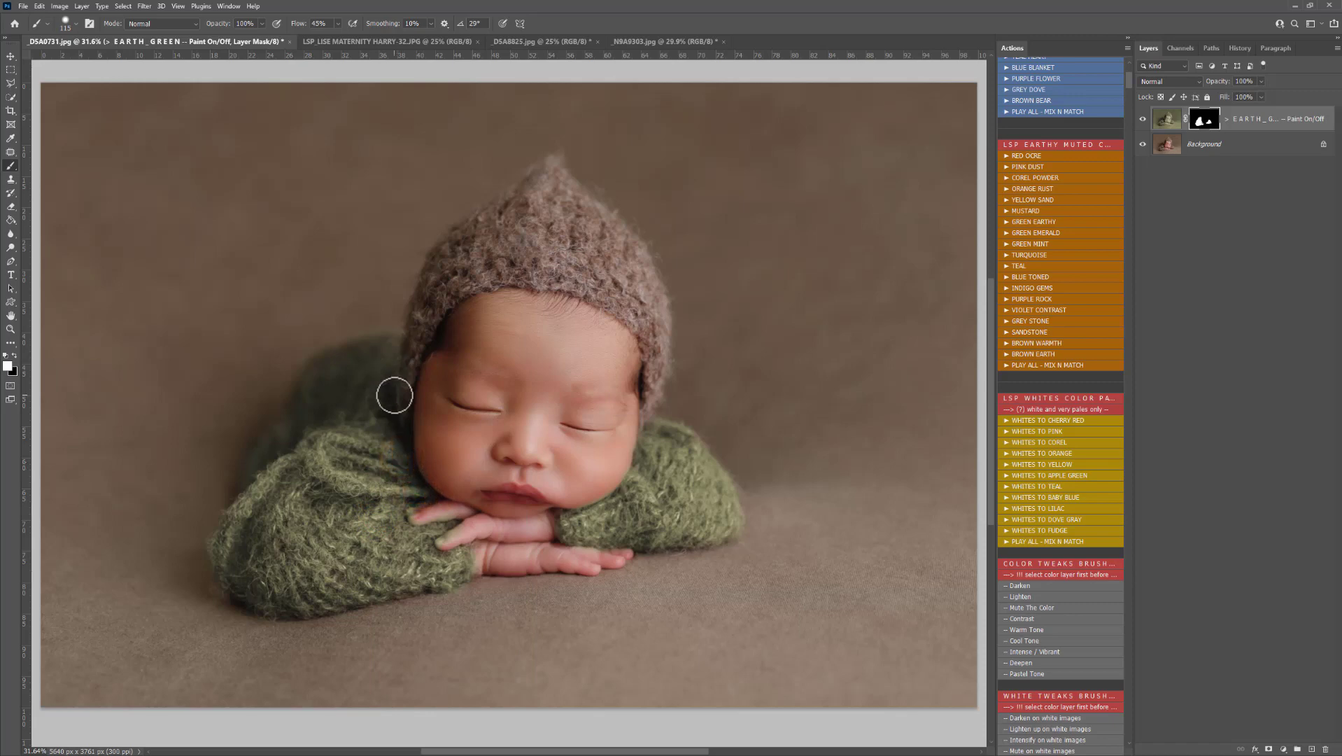
click(14, 355)
mouse_move(465, 536)
mouse_down()
mouse_move(446, 543)
mouse_move(479, 517)
mouse_move(414, 513)
mouse_move(482, 503)
mouse_move(489, 562)
mouse_move(620, 556)
mouse_up()
key(x)
Adjust the brush and paint the green in white over the knitted bonnet, from its face edge up to the tip
right_click(498, 444)
click(602, 463)
mouse_move(465, 274)
mouse_down()
mouse_move(408, 366)
mouse_move(448, 253)
mouse_move(487, 233)
mouse_move(458, 244)
mouse_move(465, 281)
mouse_move(592, 288)
mouse_move(738, 369)
mouse_move(635, 302)
mouse_move(624, 309)
mouse_move(648, 418)
mouse_up()
right_click(654, 315)
mouse_move(661, 363)
mouse_down()
mouse_move(640, 252)
mouse_move(556, 161)
mouse_move(450, 238)
mouse_move(431, 286)
mouse_move(521, 187)
mouse_move(482, 268)
mouse_move(518, 242)
mouse_move(645, 318)
mouse_move(618, 262)
mouse_move(556, 197)
mouse_move(605, 235)
mouse_move(648, 306)
mouse_move(604, 239)
mouse_move(630, 289)
mouse_move(536, 222)
mouse_move(602, 269)
mouse_move(551, 197)
mouse_move(522, 224)
mouse_up()
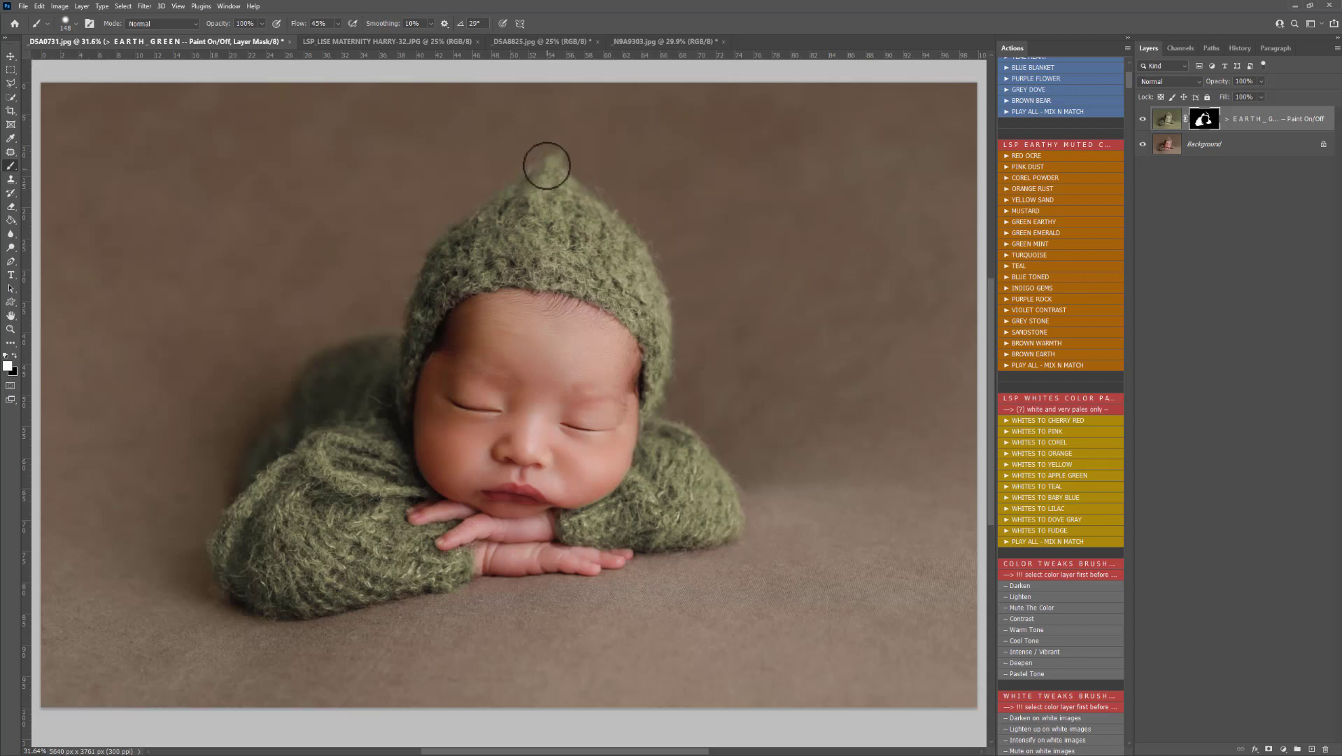
Enlarge the brush to 185 px and fill in the remaining uncolored patches across the bonnet
right_click(562, 224)
click(660, 243)
click(621, 268)
click(555, 184)
click(580, 203)
click(601, 206)
click(612, 221)
click(629, 266)
click(518, 222)
click(464, 234)
click(438, 267)
click(426, 295)
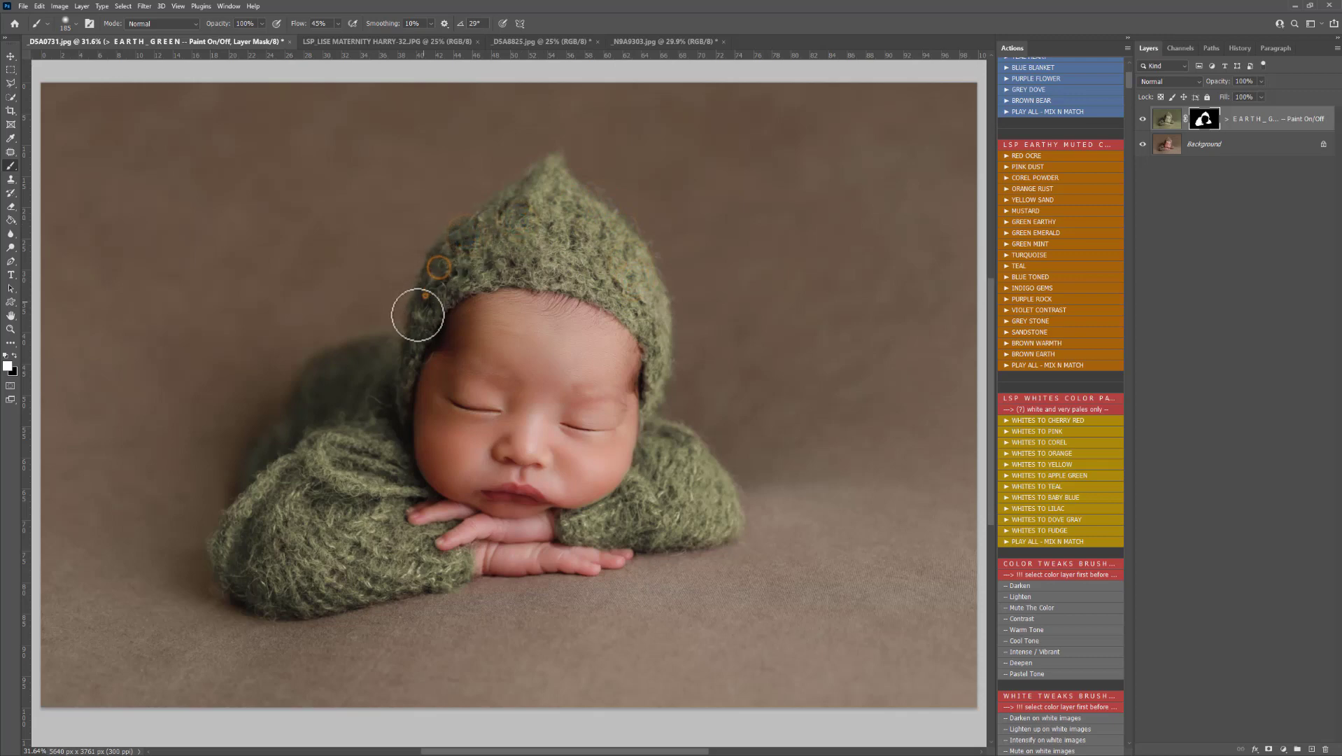
Paint black on the mask around the bonnet's outer edge and along the forehead to clean up spill, then return to white
key(x)
click(640, 223)
click(646, 222)
click(623, 358)
click(478, 326)
click(437, 359)
key(x)
Touch up the green on the shoulder beside the cheek and at the lower sleeve edge, toggling the layer's visibility to compare
click(649, 433)
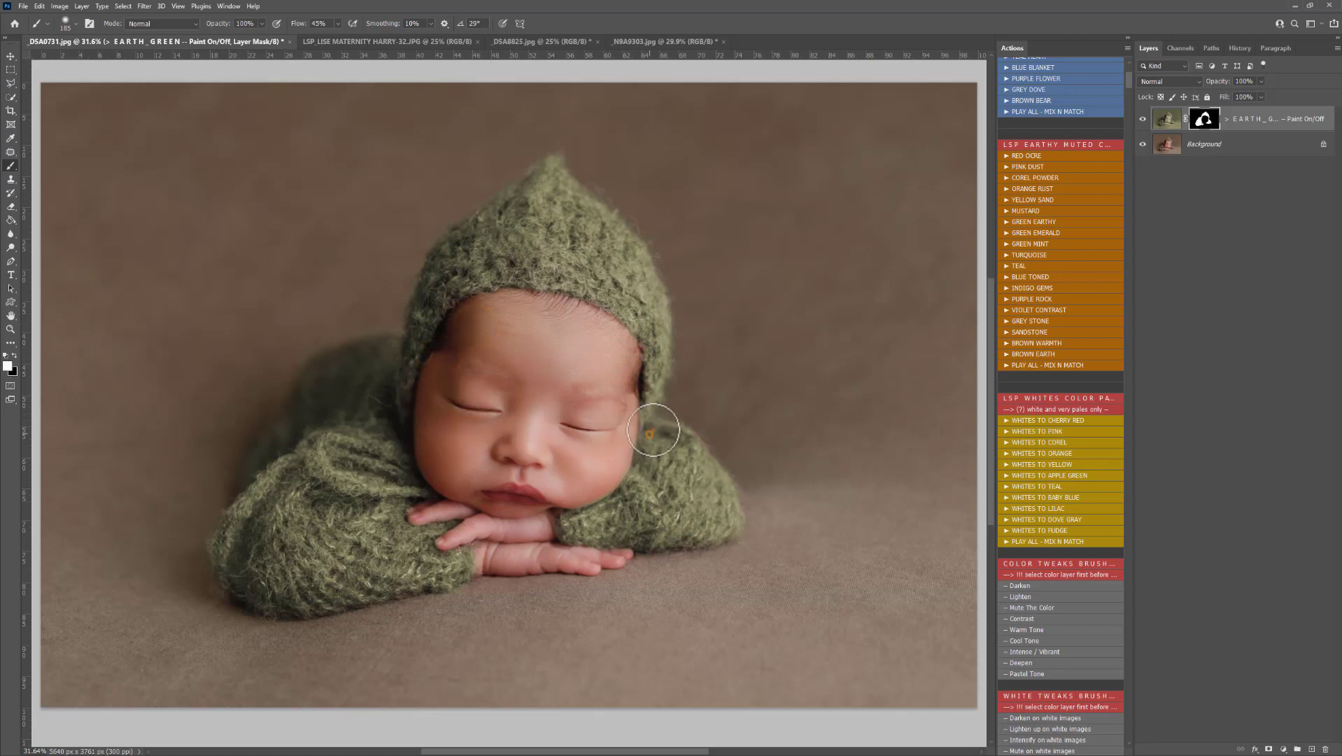
click(656, 417)
click(686, 443)
click(1143, 122)
click(1144, 121)
click(1143, 121)
click(228, 589)
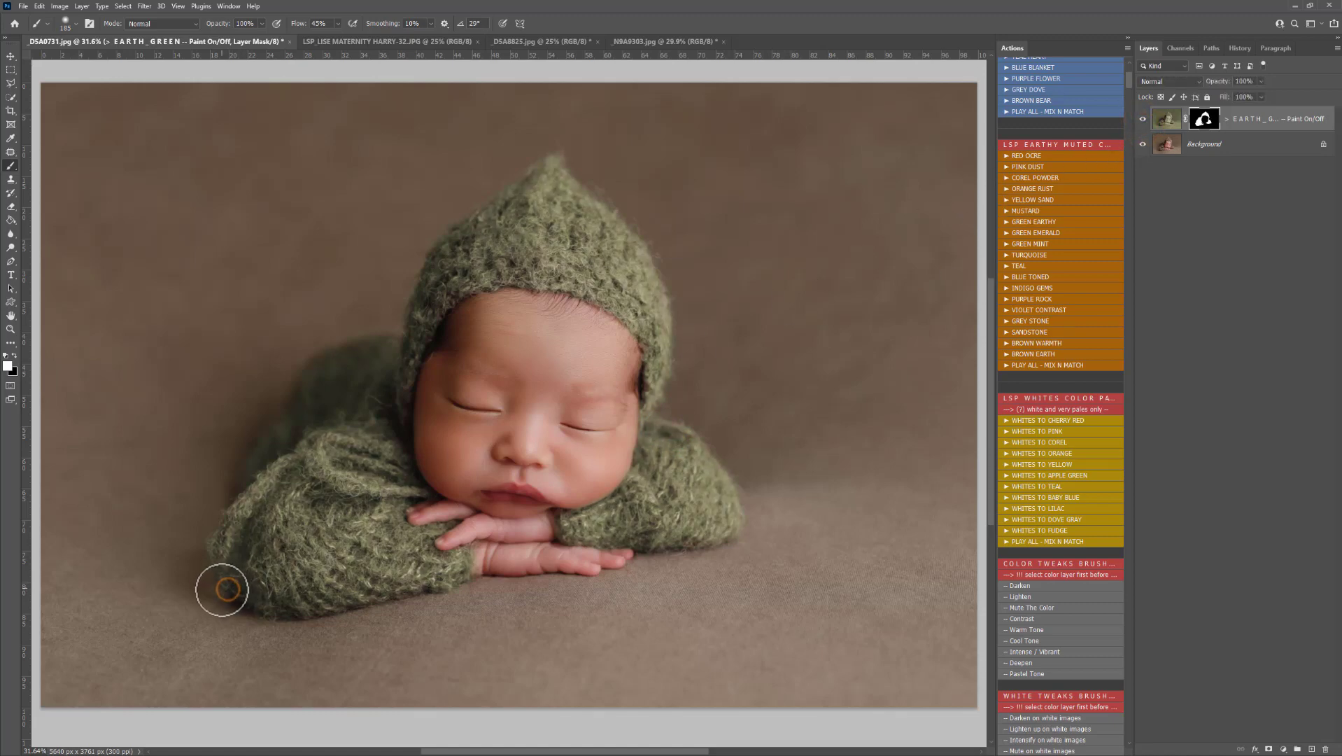
Toggle the green layer's visibility to compare the outfit before and after recoloring
click(1143, 122)
click(1143, 122)
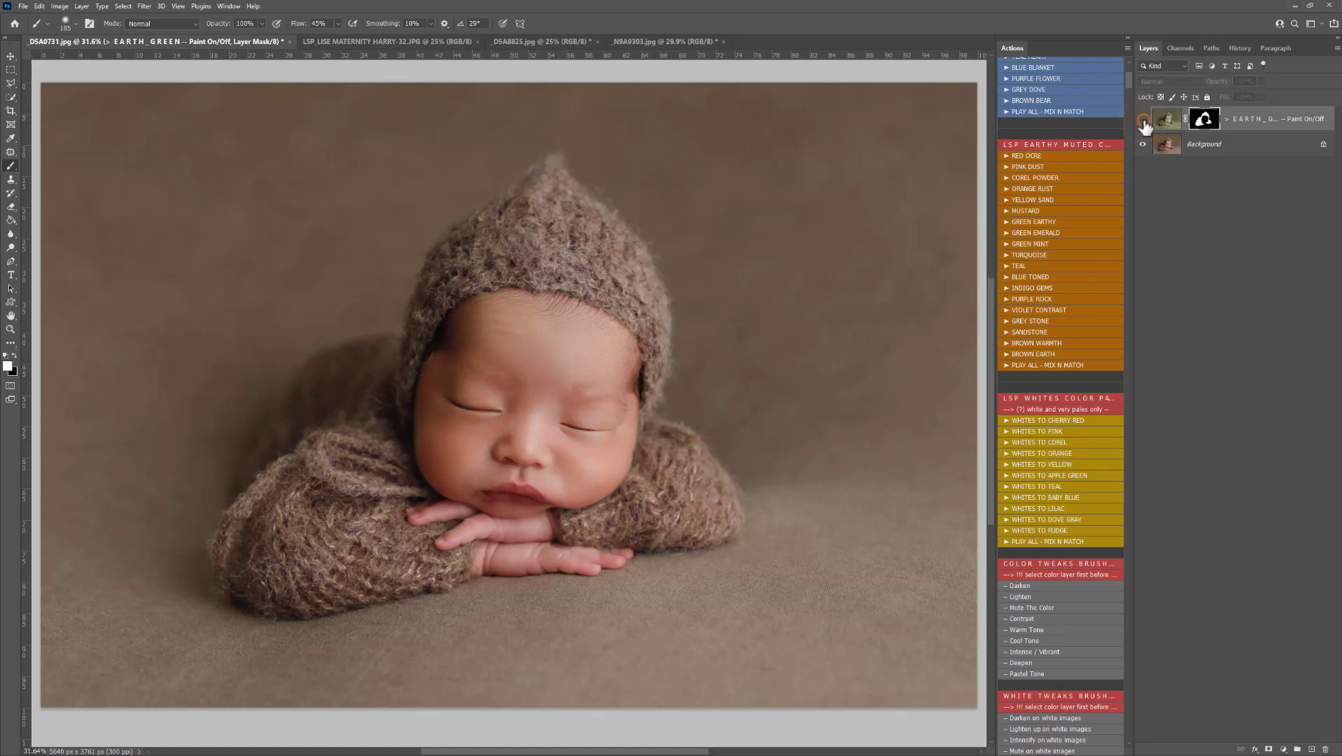
click(1144, 122)
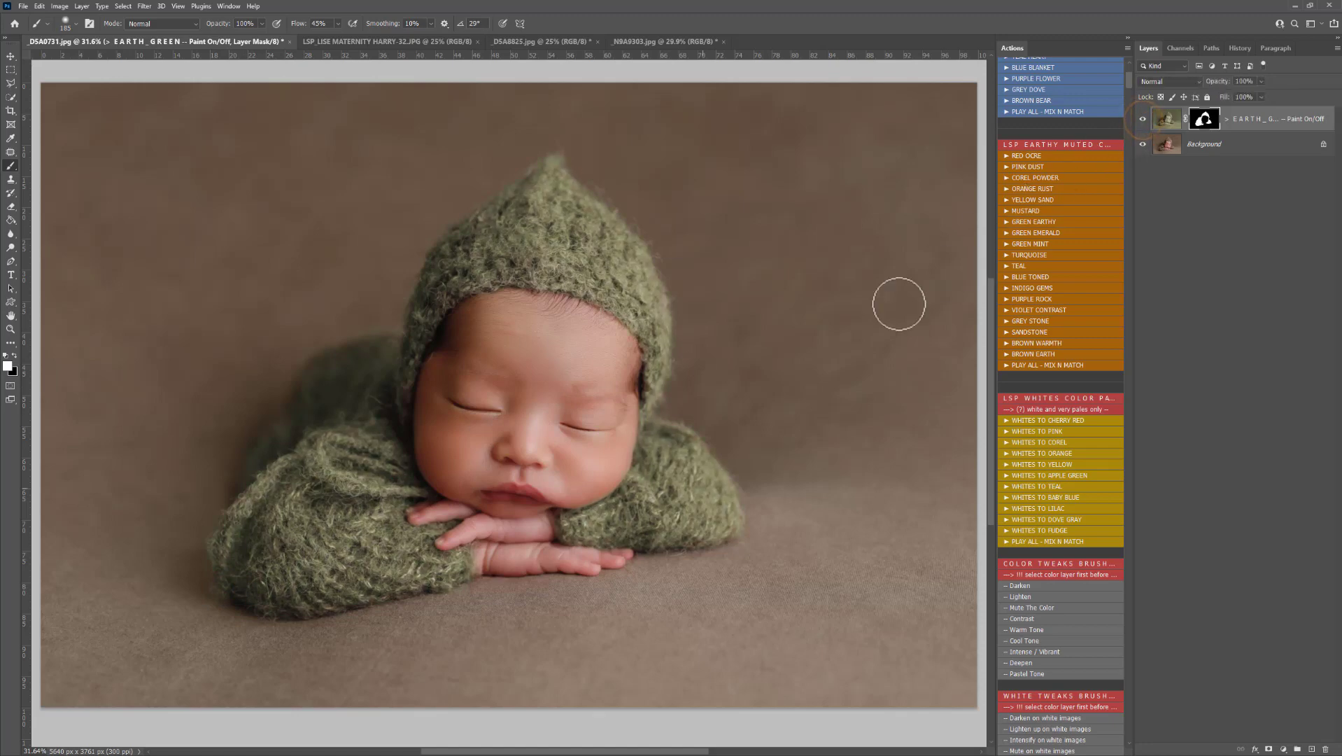
Refine the green along the sleeves, the shoulder, the bonnet's edge and the baby's back
click(727, 520)
click(680, 451)
click(648, 396)
mouse_move(594, 294)
mouse_down()
mouse_move(512, 267)
mouse_move(417, 323)
mouse_move(455, 259)
mouse_move(549, 214)
mouse_move(424, 304)
mouse_move(406, 286)
mouse_move(386, 343)
mouse_move(307, 392)
mouse_move(256, 469)
mouse_move(314, 396)
mouse_move(295, 408)
mouse_move(378, 367)
mouse_up()
key(x)
key(x)
click(401, 539)
Hide the green color layer and run the MUSTARD action from the earthy muted colors set
click(1143, 119)
click(1142, 120)
click(1142, 120)
click(1039, 210)
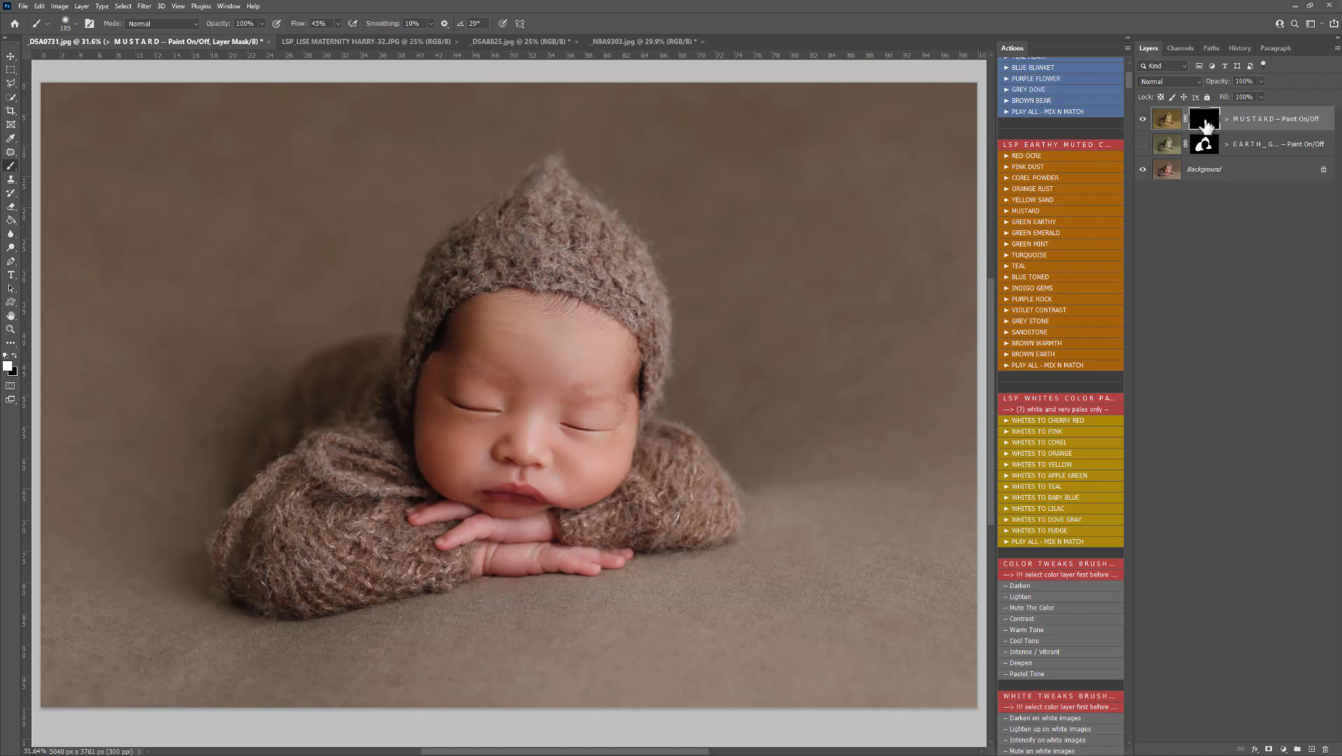
Load the green layer's mask as a selection, paint some mustard onto the bonnet through the mustard mask, and deselect
ctrl+click(1203, 146)
click(1204, 147)
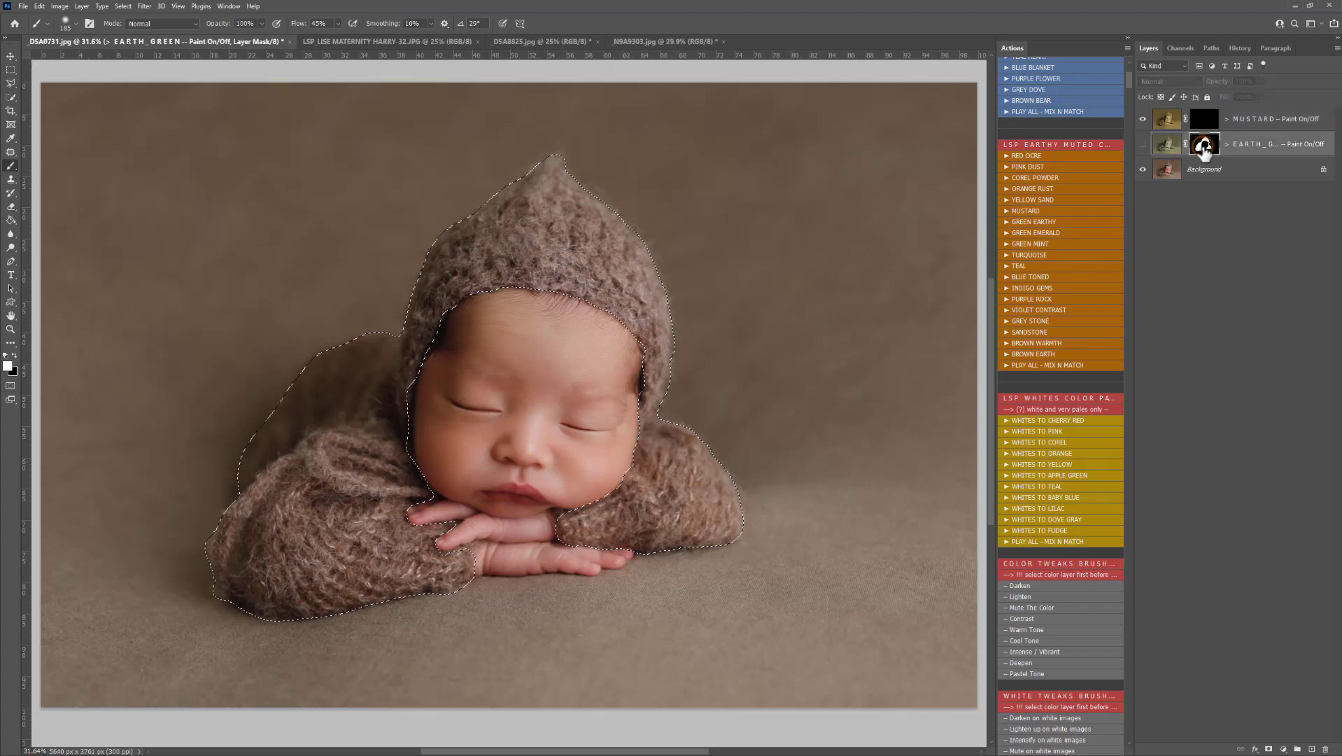
click(1200, 119)
mouse_move(568, 219)
mouse_down()
mouse_move(444, 267)
mouse_move(549, 212)
mouse_move(583, 252)
mouse_move(510, 278)
mouse_up()
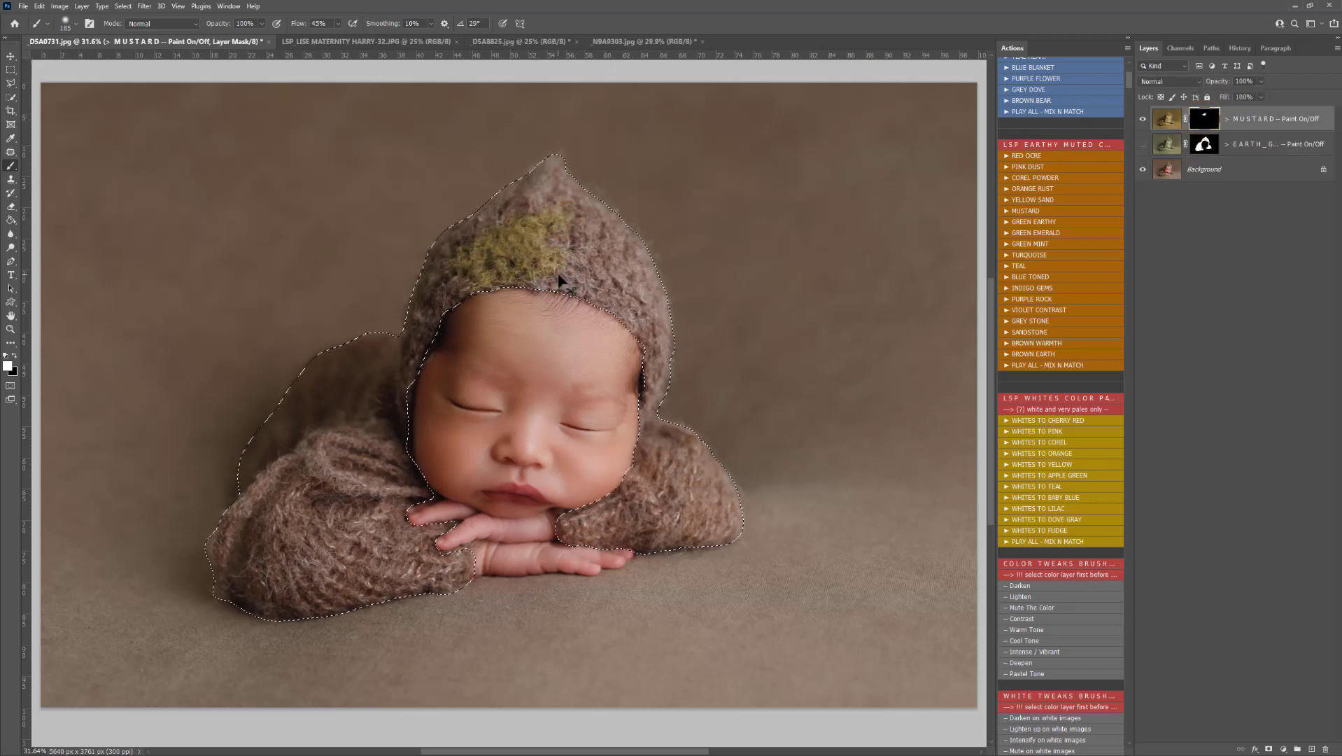
key(ctrl+d)
Copy the green layer's mask onto the mustard layer, replacing its mask, and return to the normal image view
alt+click(1204, 145)
drag(1204, 149, 1207, 125)
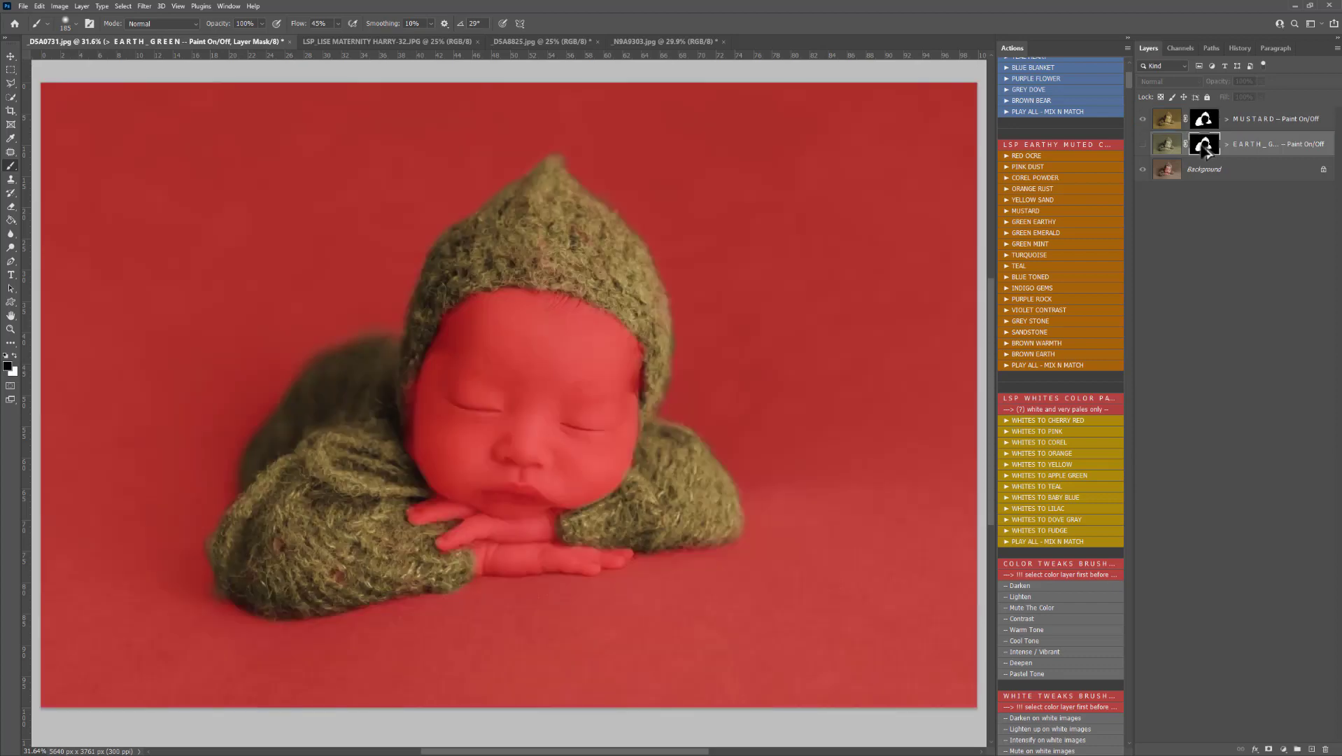
click(1202, 123)
click(1171, 123)
click(1204, 124)
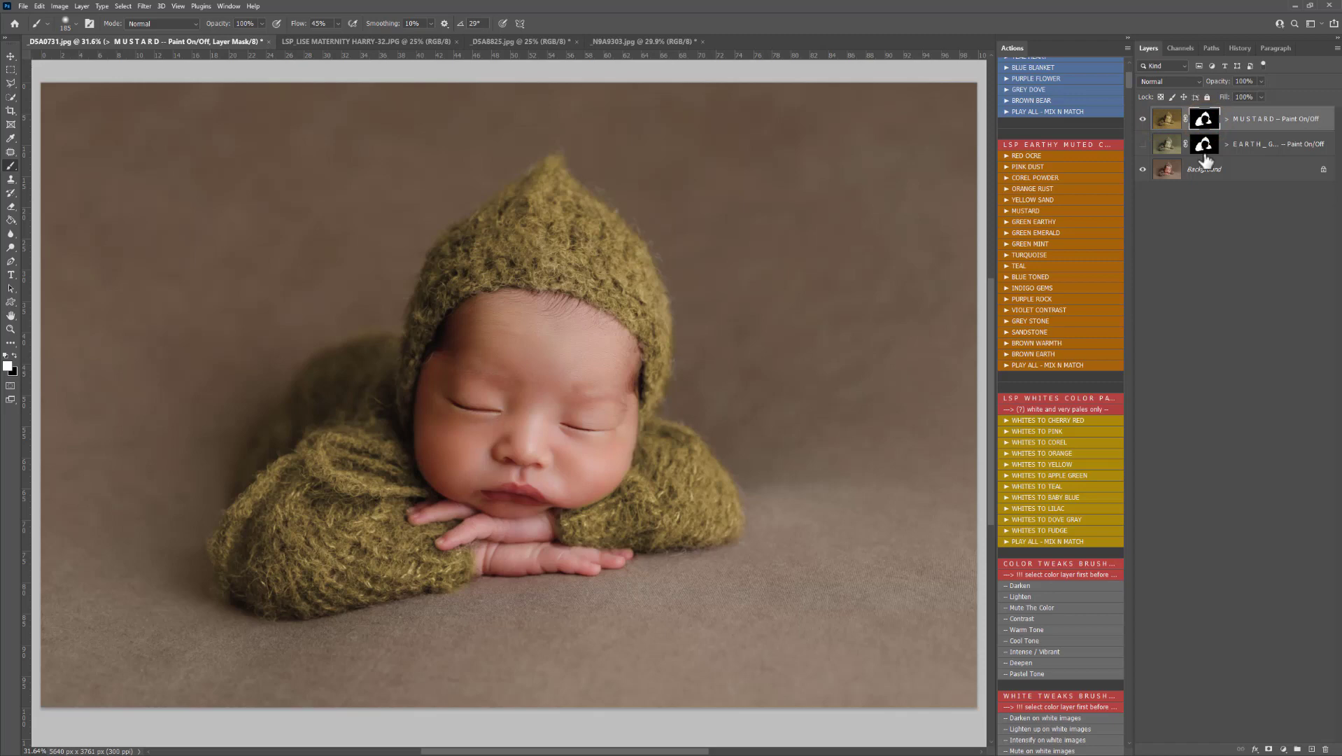
Toggle the mustard and green layers to compare the two colors, leaving both layers hidden
click(1142, 119)
click(1143, 119)
click(1143, 144)
click(1143, 144)
click(1142, 119)
Run the earthy PLAY ALL - MIX N MATCH action and copy the hidden mustard layer's mask onto the VIOLET layer
click(1064, 354)
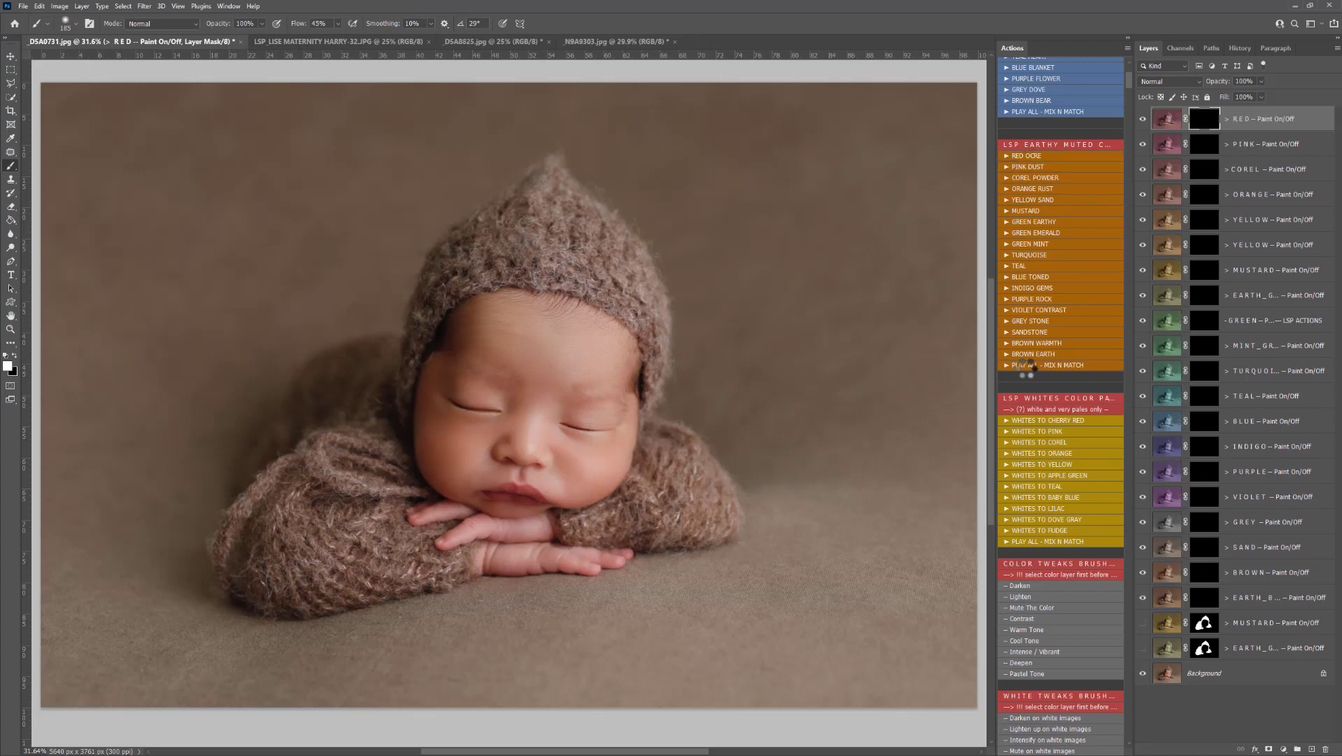
click(1205, 625)
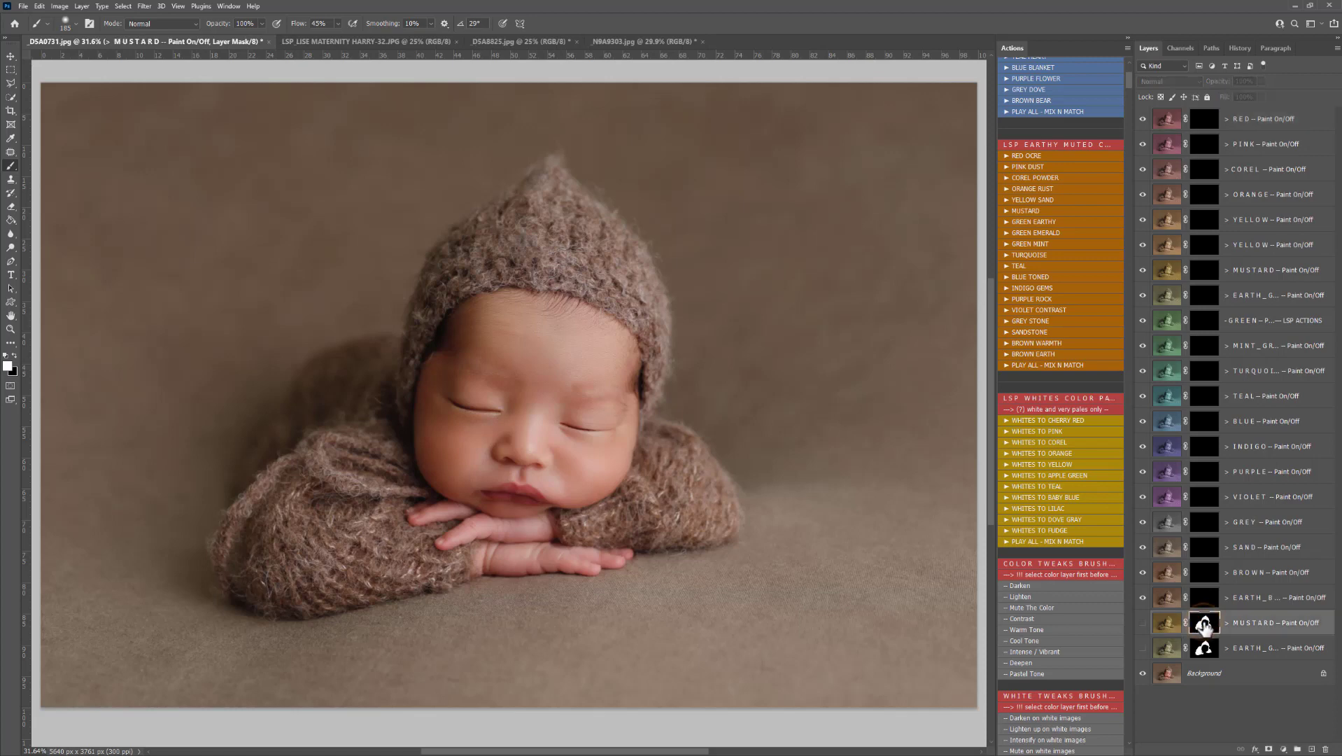
drag(1205, 625, 1210, 498)
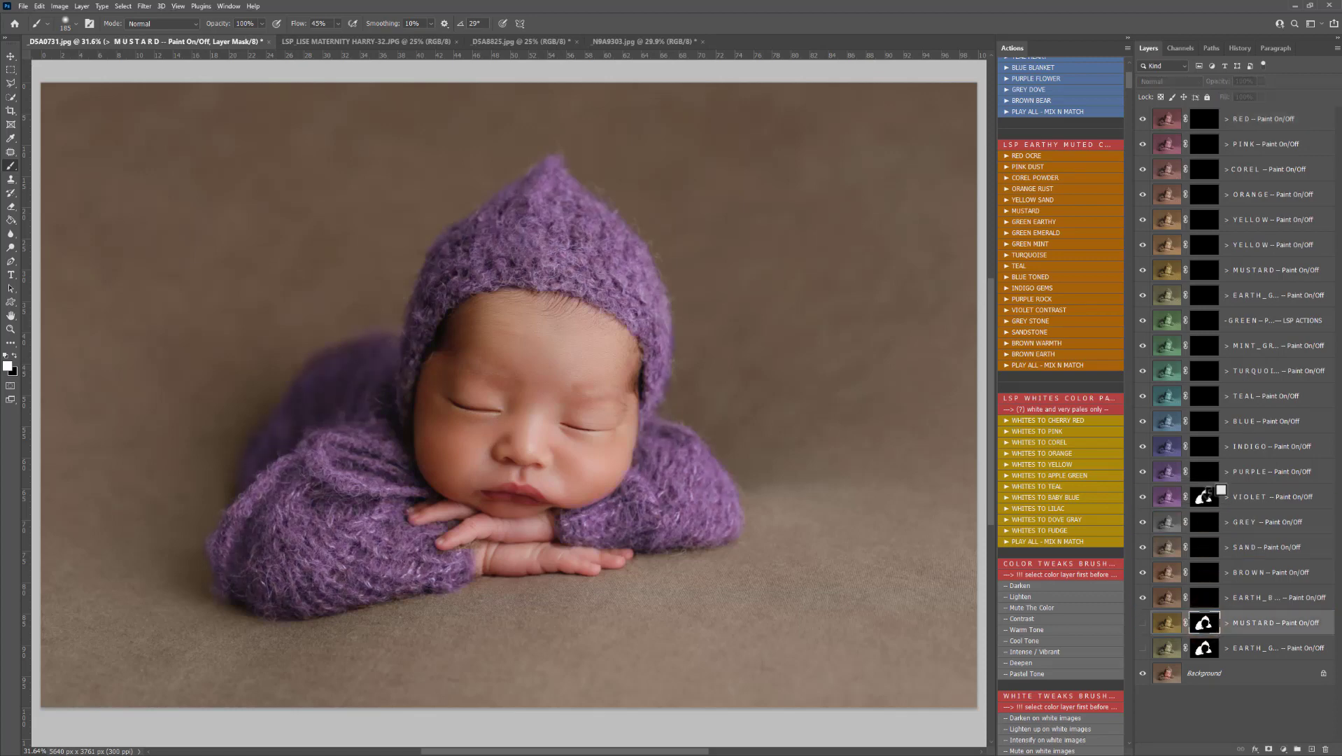
Show the VIOLET layer and lower its opacity to 64%
click(1143, 498)
click(1236, 504)
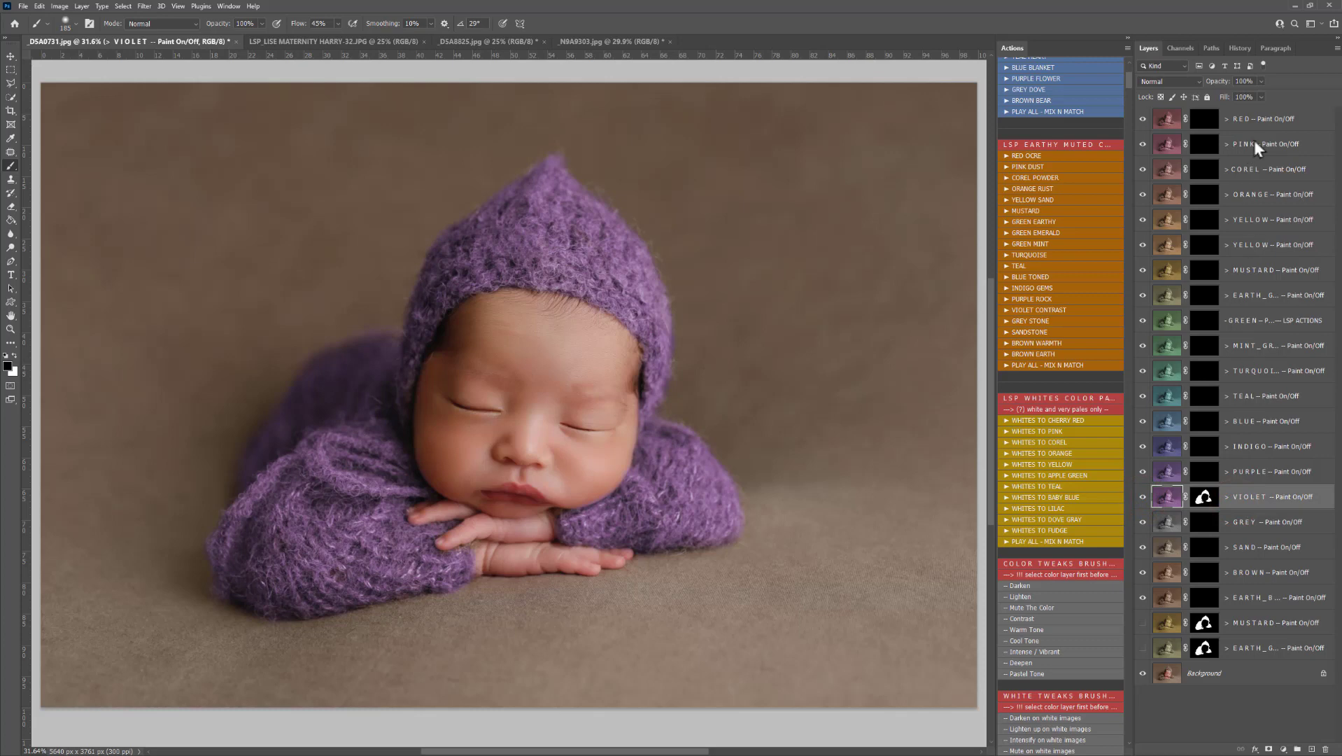
click(1260, 81)
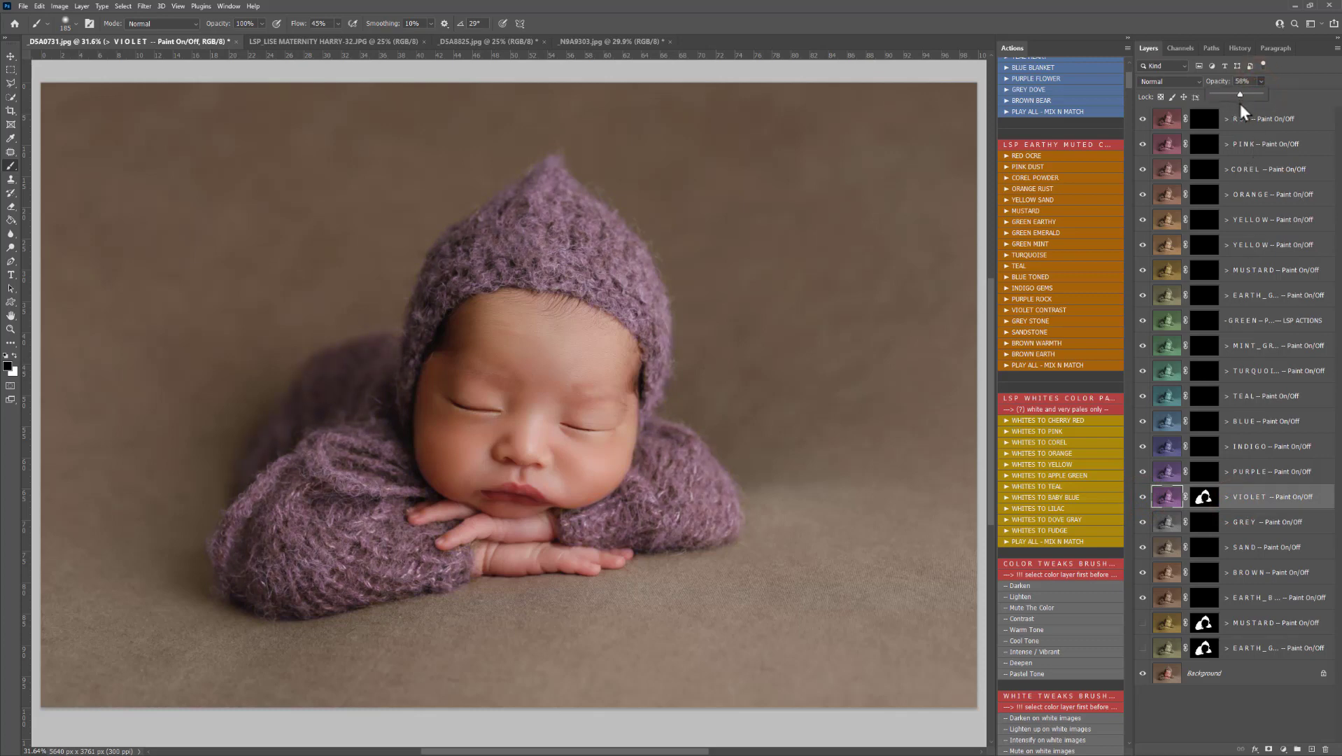
click(1246, 471)
Copy the VIOLET layer's mask onto the TEAL layer and hide the layers from BLUE down through the brown ones
drag(1208, 501, 1208, 400)
drag(1142, 434, 1150, 560)
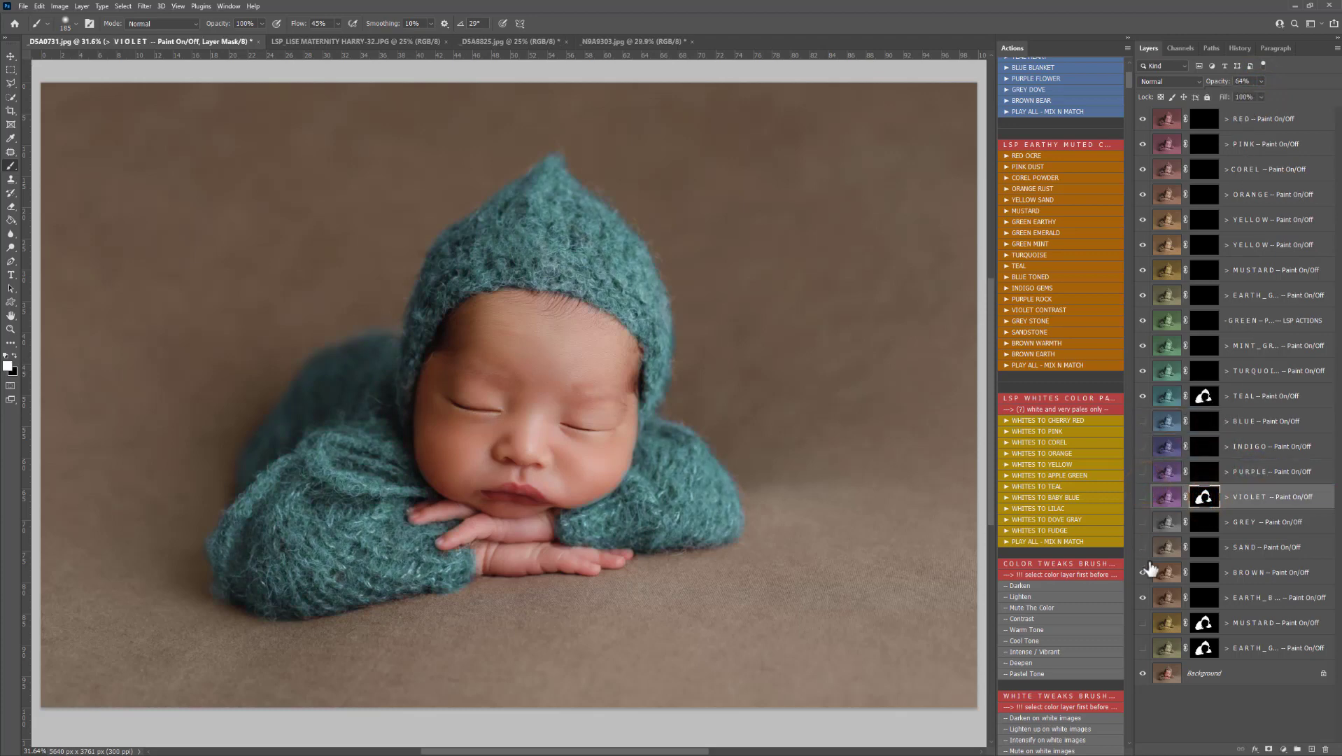
click(1143, 396)
Set the TEAL layer's opacity to 73% and paint its mask black along the face edge to remove the color spill
click(1263, 396)
drag(1260, 90, 1225, 97)
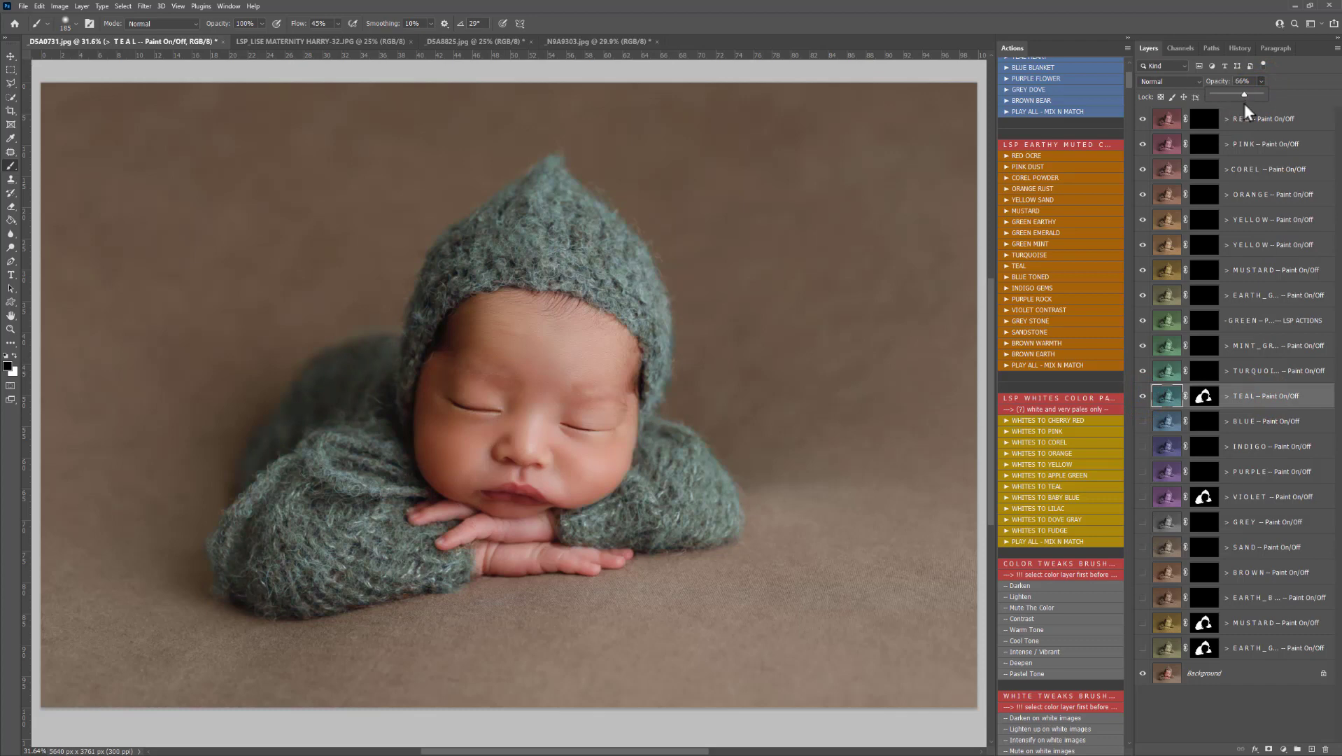
click(1142, 396)
click(1142, 396)
click(1203, 396)
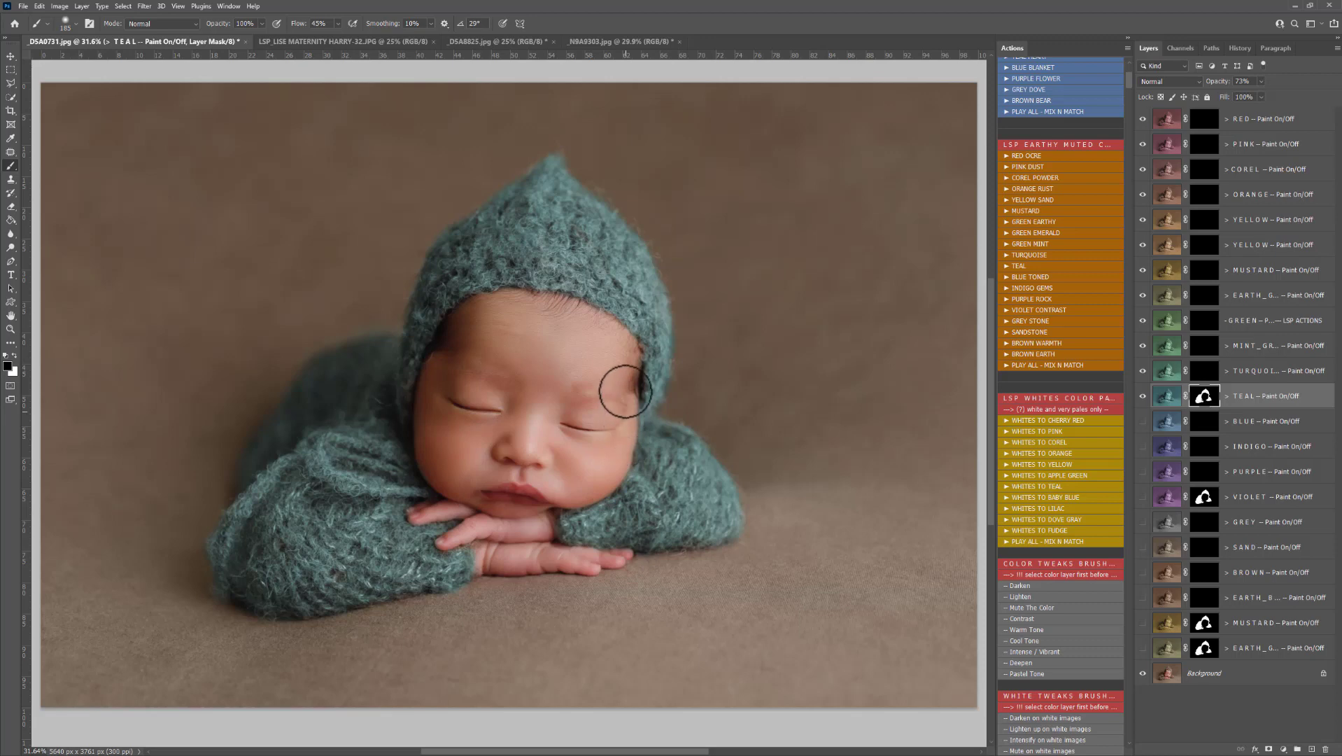
drag(628, 404, 627, 371)
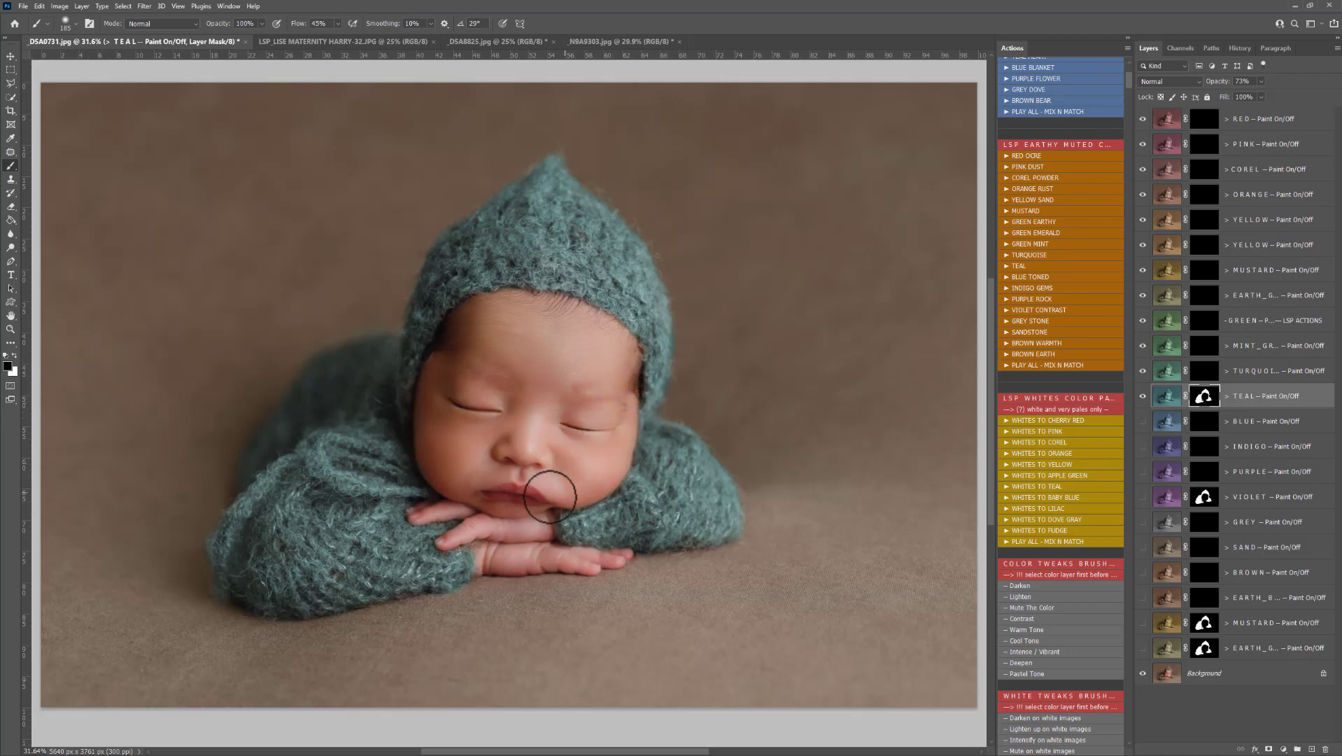
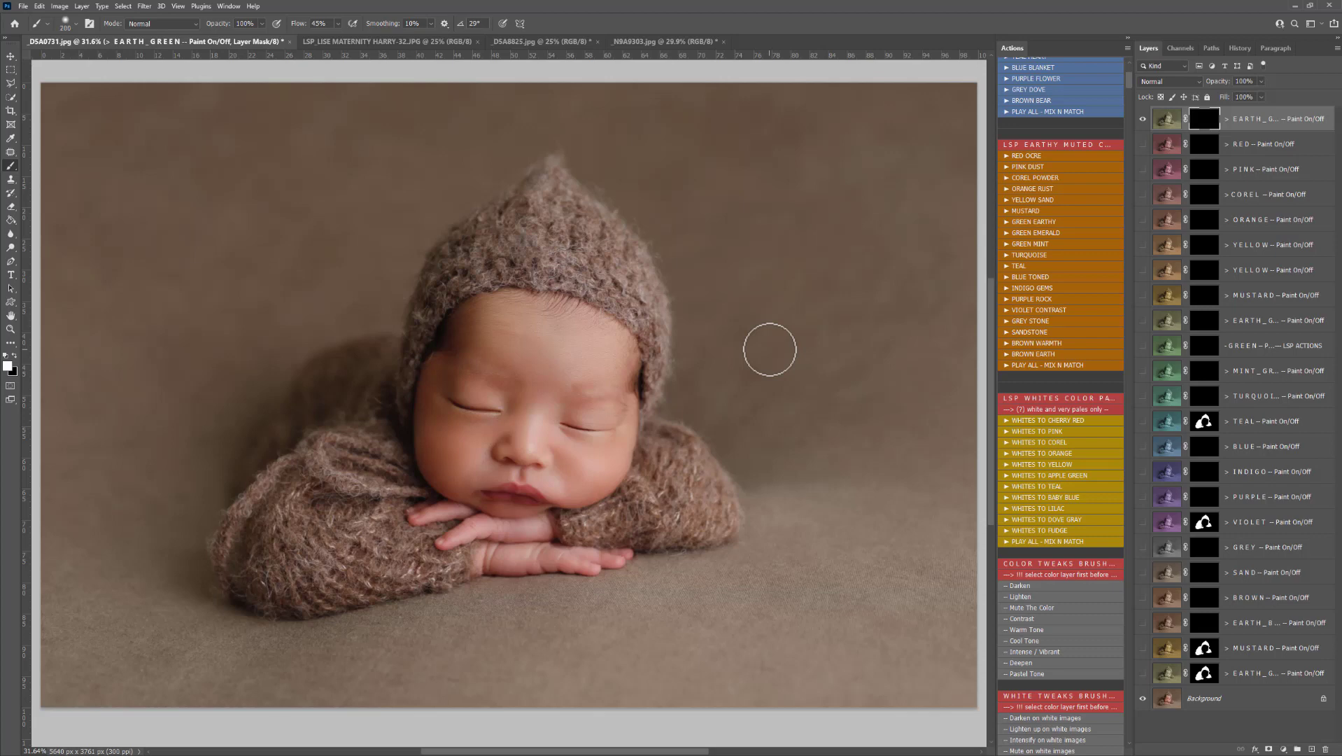
Paint the top EARTH_GREEN layer's mask white across the whole backdrop with a soft brush larger than 1700 px
key(bracketright)
key(bracketright)
key(bracketright)
key(bracketright)
key(bracketright)
key(bracketright)
key(bracketright)
key(bracketright)
key(bracketright)
key(bracketright)
right_click(770, 349)
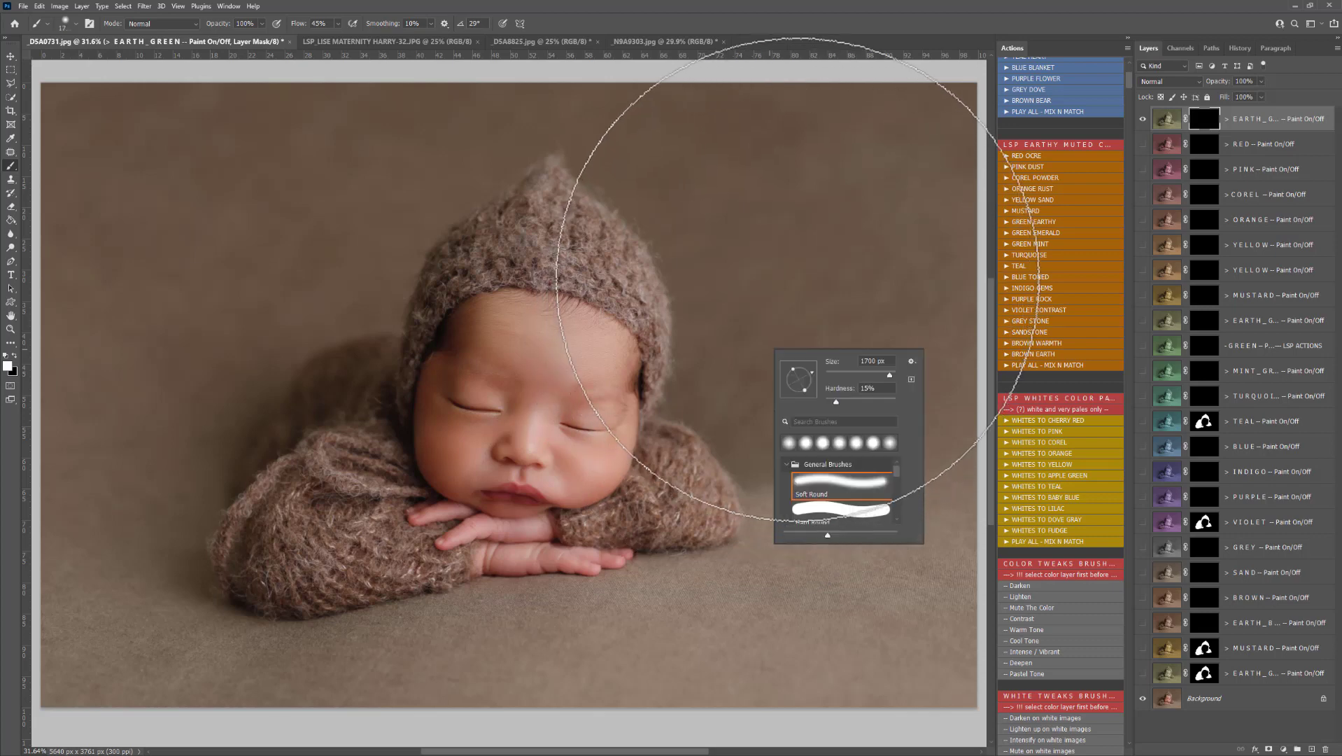
click(797, 280)
key(bracketright)
key(bracketright)
key(bracketright)
key(bracketright)
key(bracketright)
key(bracketright)
key(bracketright)
key(bracketright)
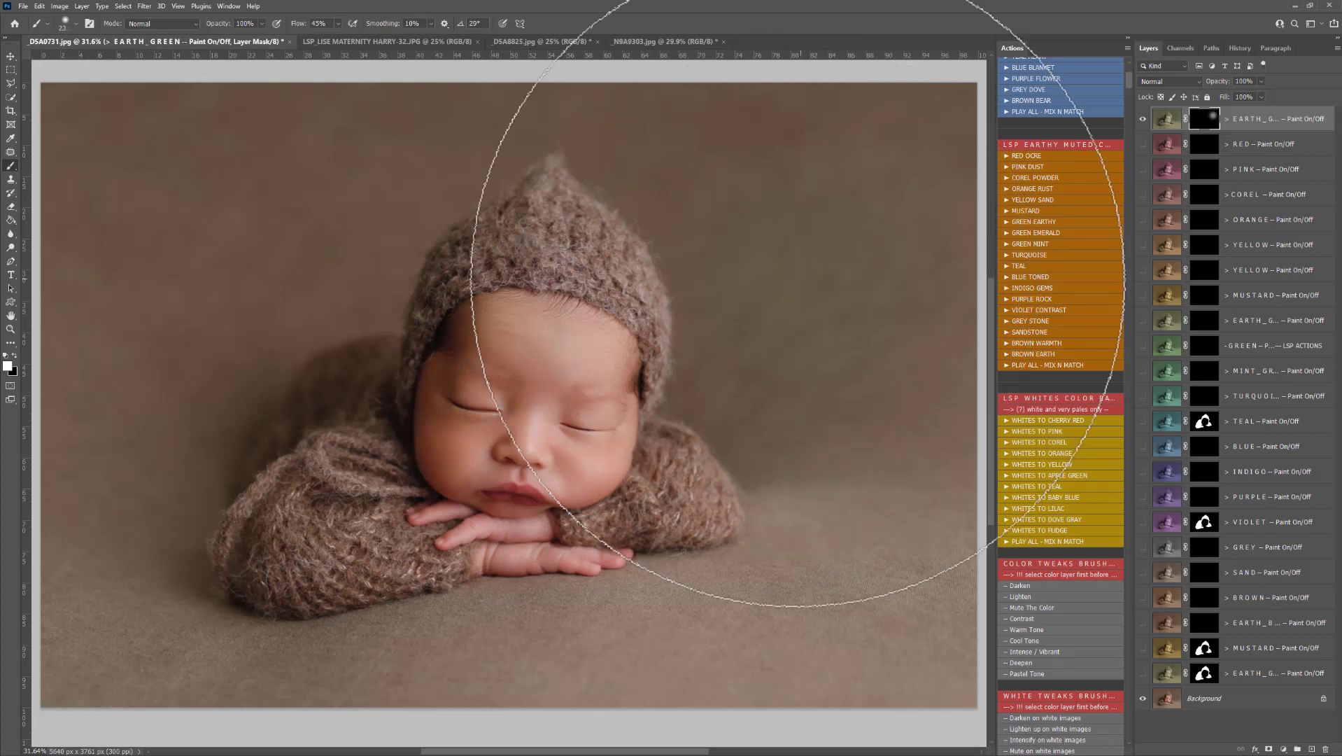
mouse_move(826, 270)
mouse_down()
mouse_move(806, 215)
mouse_move(737, 132)
mouse_move(701, 112)
mouse_move(906, 175)
mouse_move(901, 158)
mouse_move(906, 438)
mouse_move(844, 573)
mouse_move(901, 689)
mouse_move(958, 597)
mouse_move(811, 642)
mouse_move(1020, 677)
mouse_move(700, 751)
mouse_move(760, 643)
mouse_move(548, 689)
mouse_move(235, 663)
mouse_move(518, 656)
mouse_move(166, 680)
mouse_move(34, 539)
mouse_move(138, 195)
mouse_move(132, 591)
mouse_move(269, 201)
mouse_move(298, 278)
mouse_move(307, 247)
mouse_move(416, 155)
mouse_move(28, 130)
mouse_move(46, 264)
mouse_move(354, 155)
mouse_move(315, 172)
mouse_move(696, 104)
mouse_move(599, 107)
mouse_move(694, 122)
mouse_move(824, 199)
mouse_move(831, 272)
mouse_move(771, 350)
mouse_move(791, 385)
mouse_move(884, 402)
mouse_move(843, 430)
mouse_move(866, 459)
mouse_move(883, 453)
mouse_move(880, 364)
mouse_move(878, 651)
mouse_move(384, 705)
mouse_move(63, 637)
mouse_move(114, 184)
mouse_move(210, 237)
mouse_up()
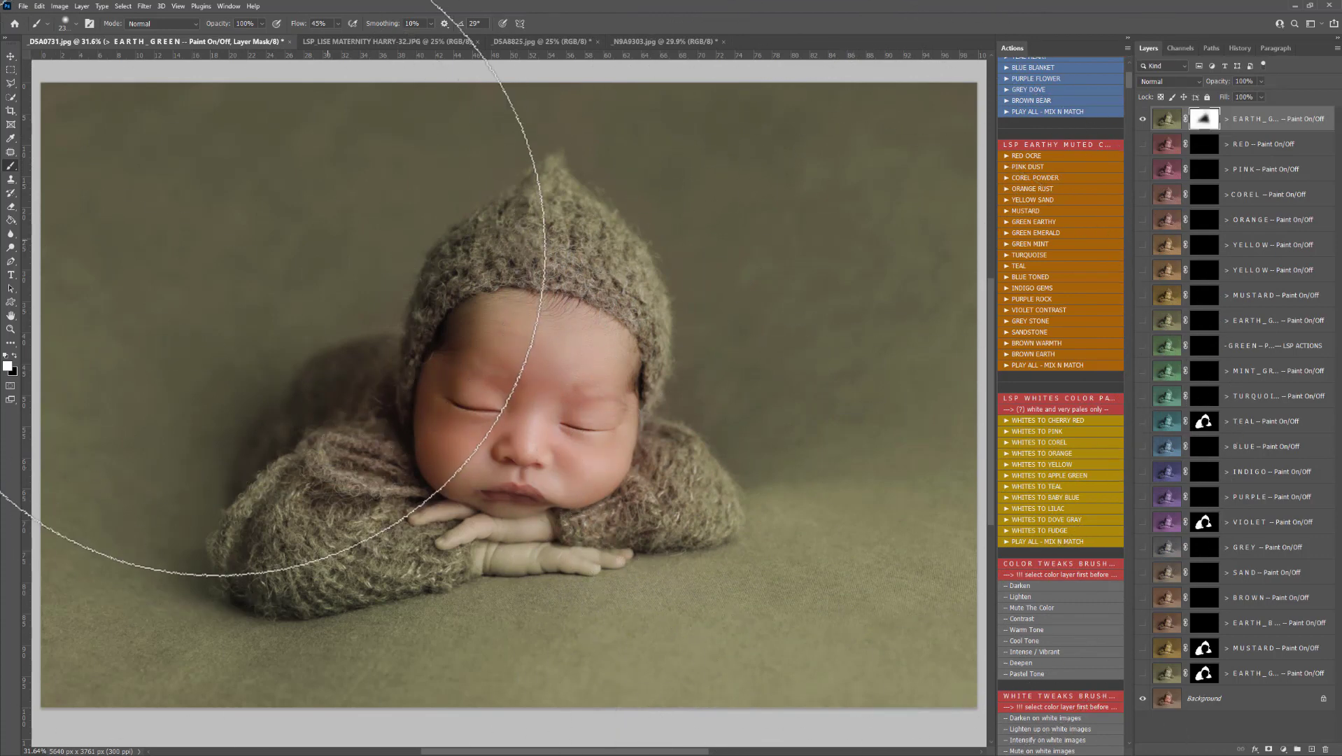
Paint the green off the baby's face in black with a 488 px brush at 50% hardness
click(14, 356)
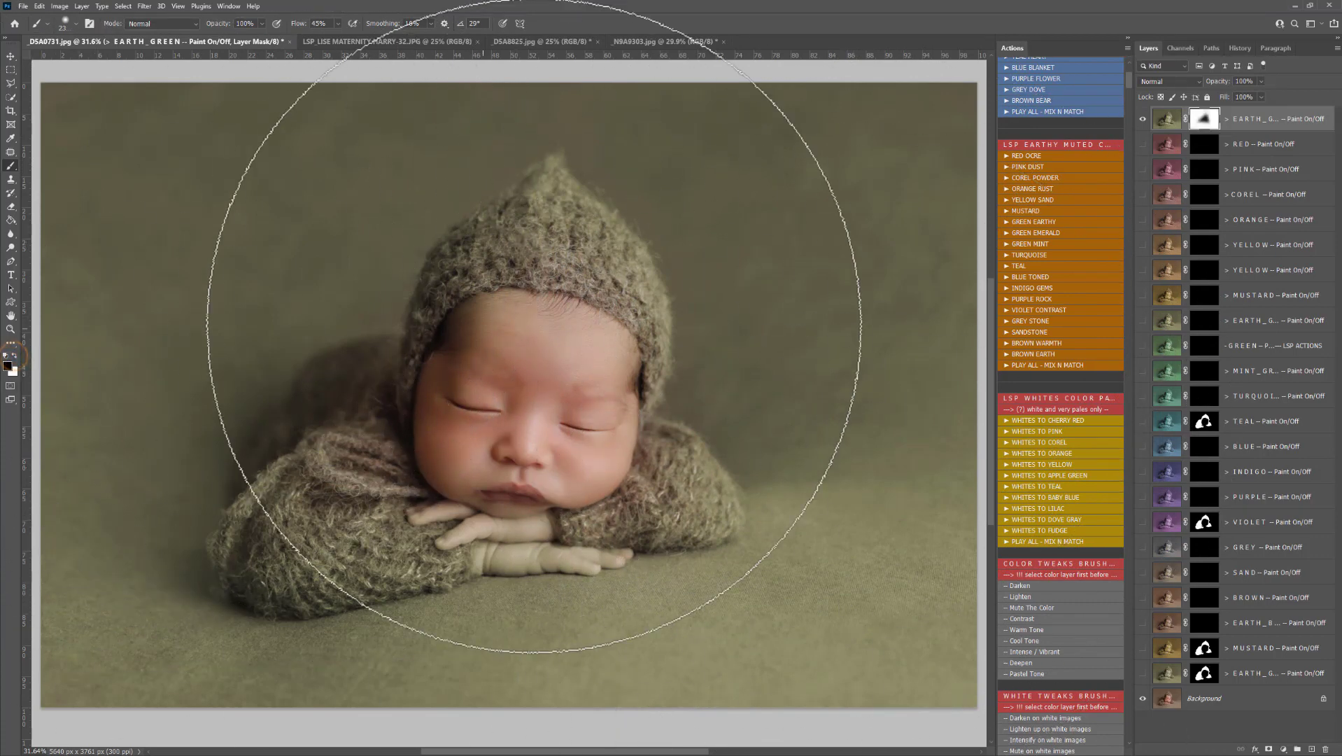
key(bracketleft)
key(bracketleft)
key(bracketleft)
key(bracketleft)
key(bracketleft)
key(bracketleft)
key(bracketleft)
key(bracketleft)
key(bracketleft)
right_click(553, 335)
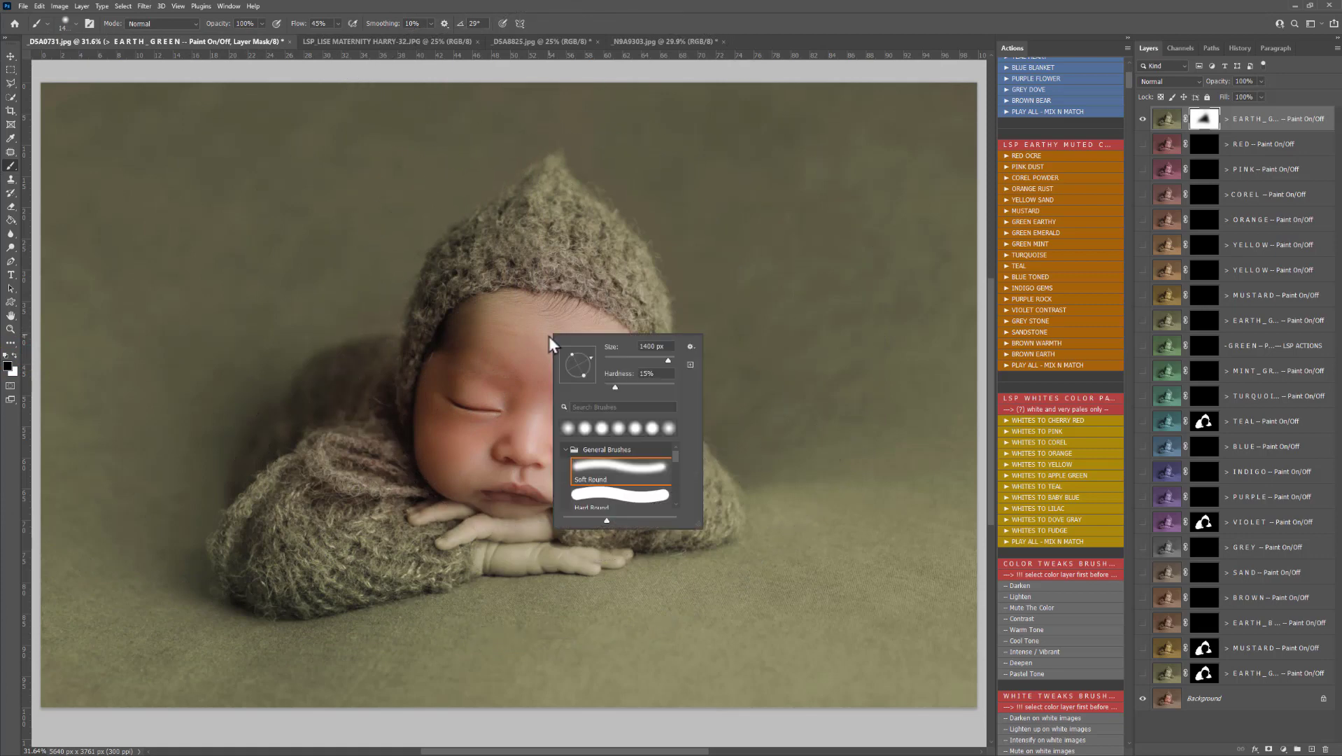
drag(668, 361, 663, 361)
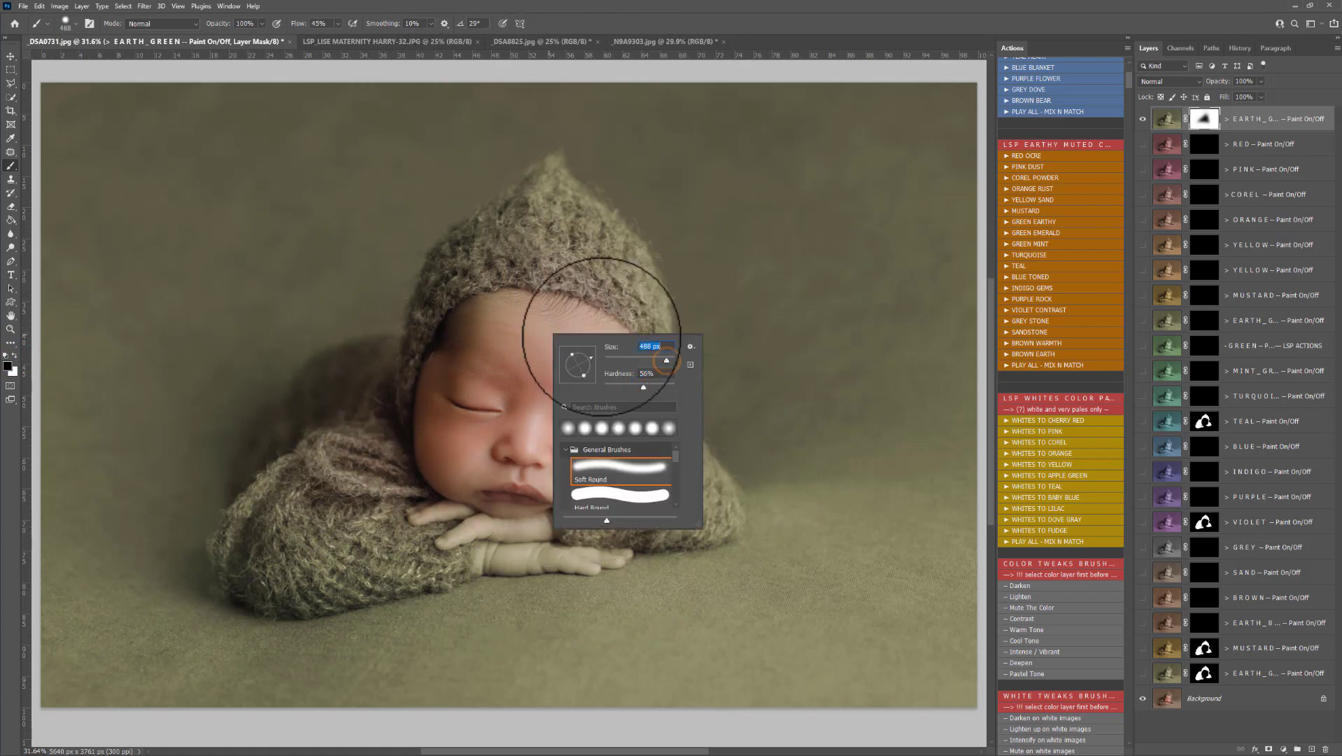
mouse_move(494, 297)
mouse_down()
mouse_move(445, 324)
mouse_move(438, 398)
mouse_move(472, 270)
mouse_move(597, 289)
mouse_up()
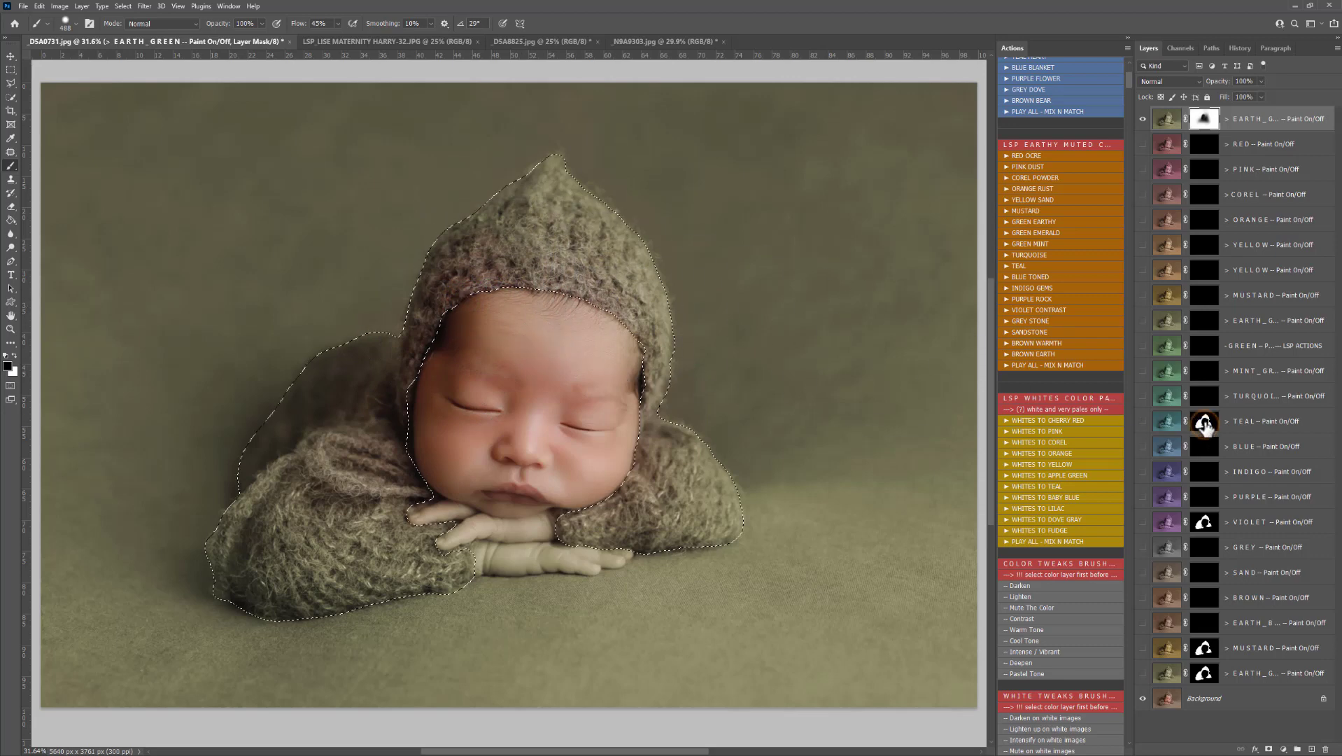
Erase the green from the outfit within a selection loaded from the TEAL mask, deselect, and clear the hands and face edge
ctrl+click(1207, 121)
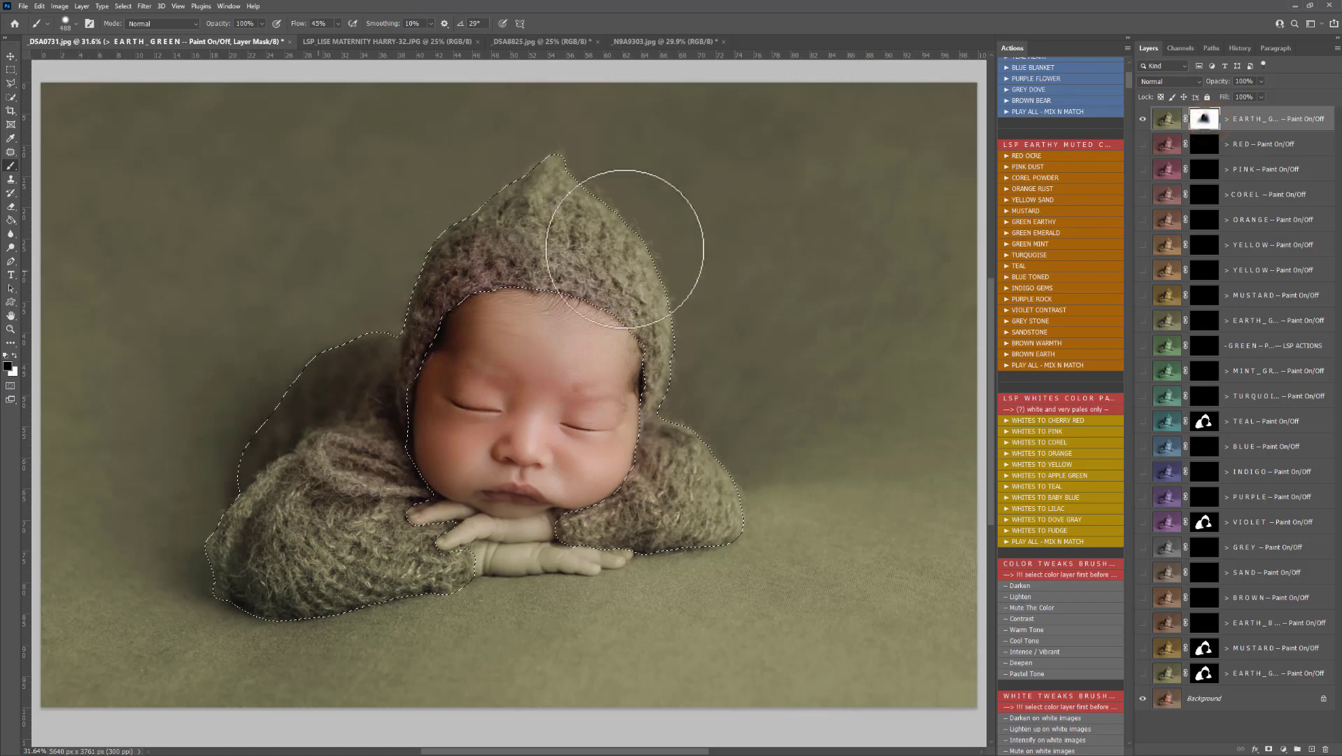
mouse_move(638, 225)
mouse_down()
mouse_move(458, 284)
mouse_move(554, 171)
mouse_move(556, 203)
mouse_move(583, 214)
mouse_move(555, 139)
mouse_move(504, 110)
mouse_move(461, 233)
mouse_move(437, 248)
mouse_move(574, 292)
mouse_move(649, 347)
mouse_move(664, 387)
mouse_move(757, 450)
mouse_move(745, 439)
mouse_move(760, 508)
mouse_move(783, 519)
mouse_move(421, 535)
mouse_move(433, 529)
mouse_move(391, 449)
mouse_move(416, 427)
mouse_move(382, 318)
mouse_move(422, 324)
mouse_move(415, 425)
mouse_move(464, 485)
mouse_move(430, 441)
mouse_move(433, 282)
mouse_move(350, 305)
mouse_move(333, 375)
mouse_up()
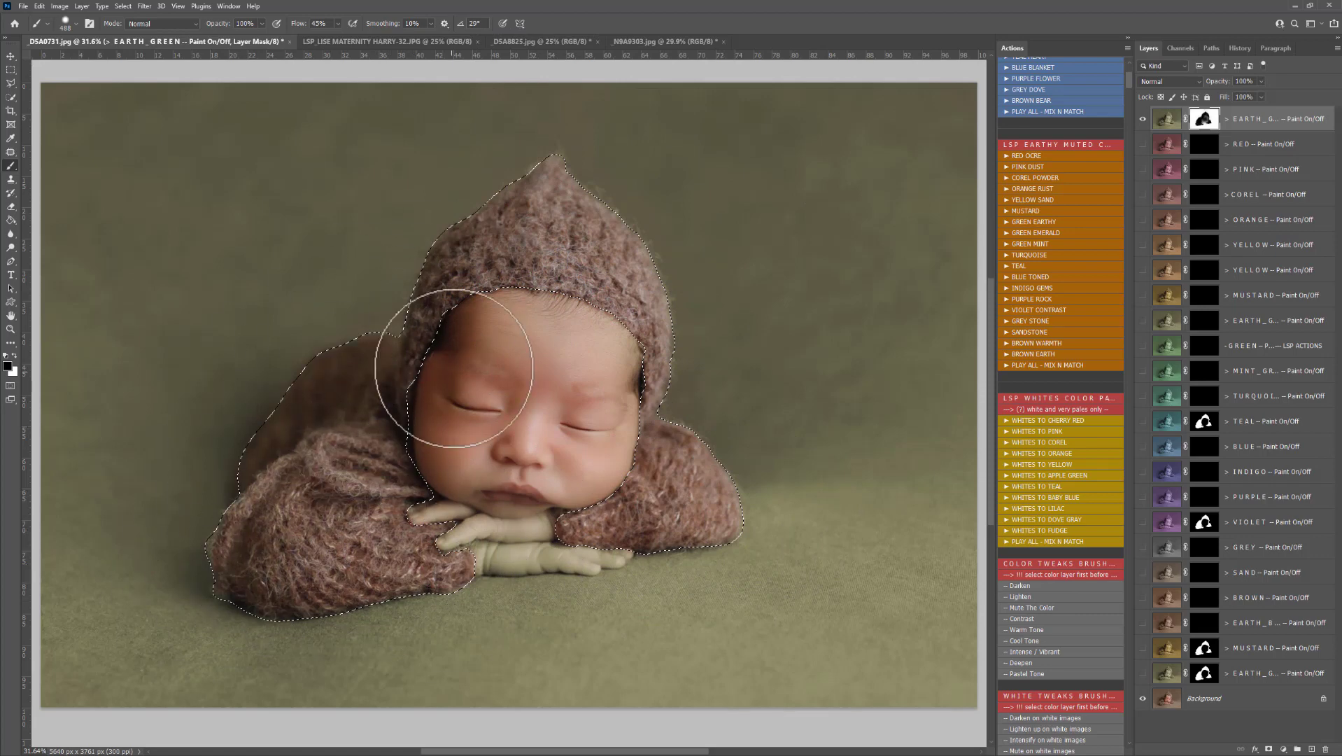
key(ctrl+d)
mouse_move(496, 510)
mouse_down()
mouse_move(516, 524)
mouse_move(417, 541)
mouse_move(504, 548)
mouse_move(535, 534)
mouse_move(566, 566)
mouse_move(584, 533)
mouse_move(605, 535)
mouse_move(408, 546)
mouse_move(570, 517)
mouse_up()
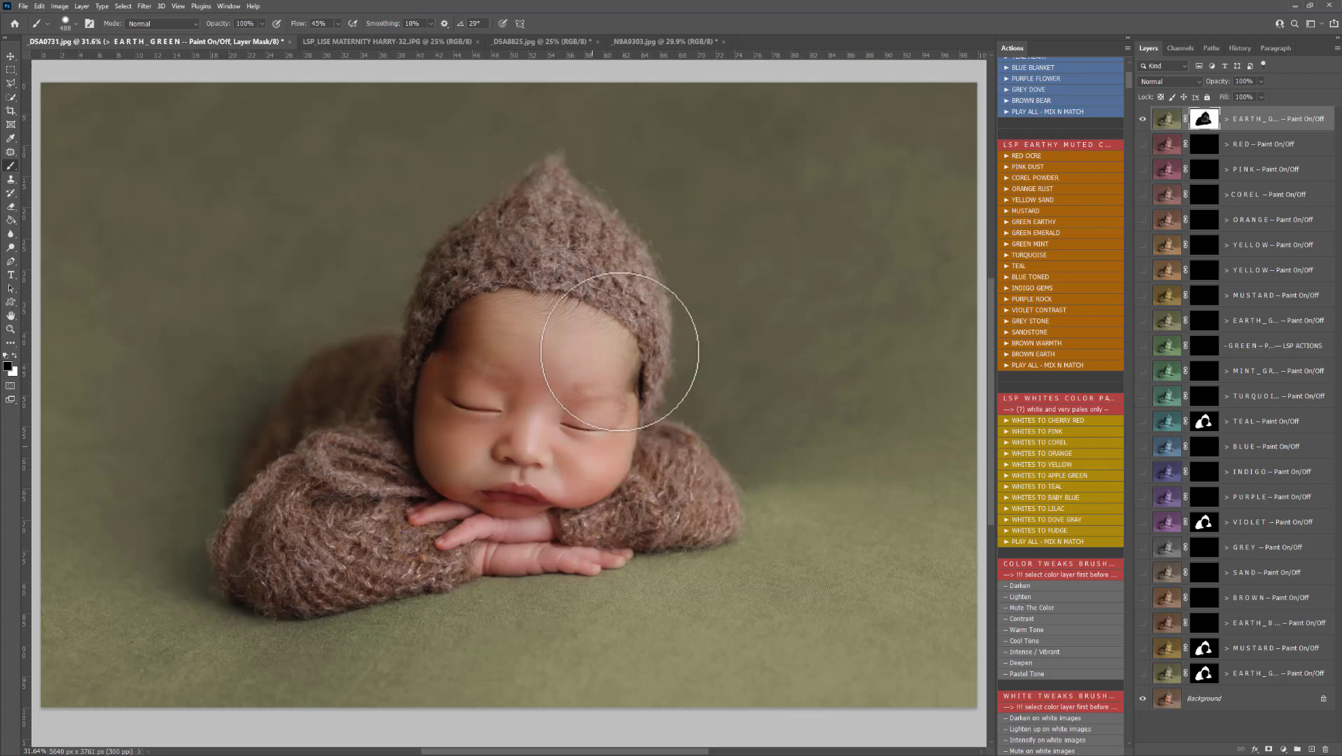
Soften the brush and paint the EARTH_GREEN mask to blend the backdrop color around the bonnet's tip and the outfit's outer edge
right_click(465, 349)
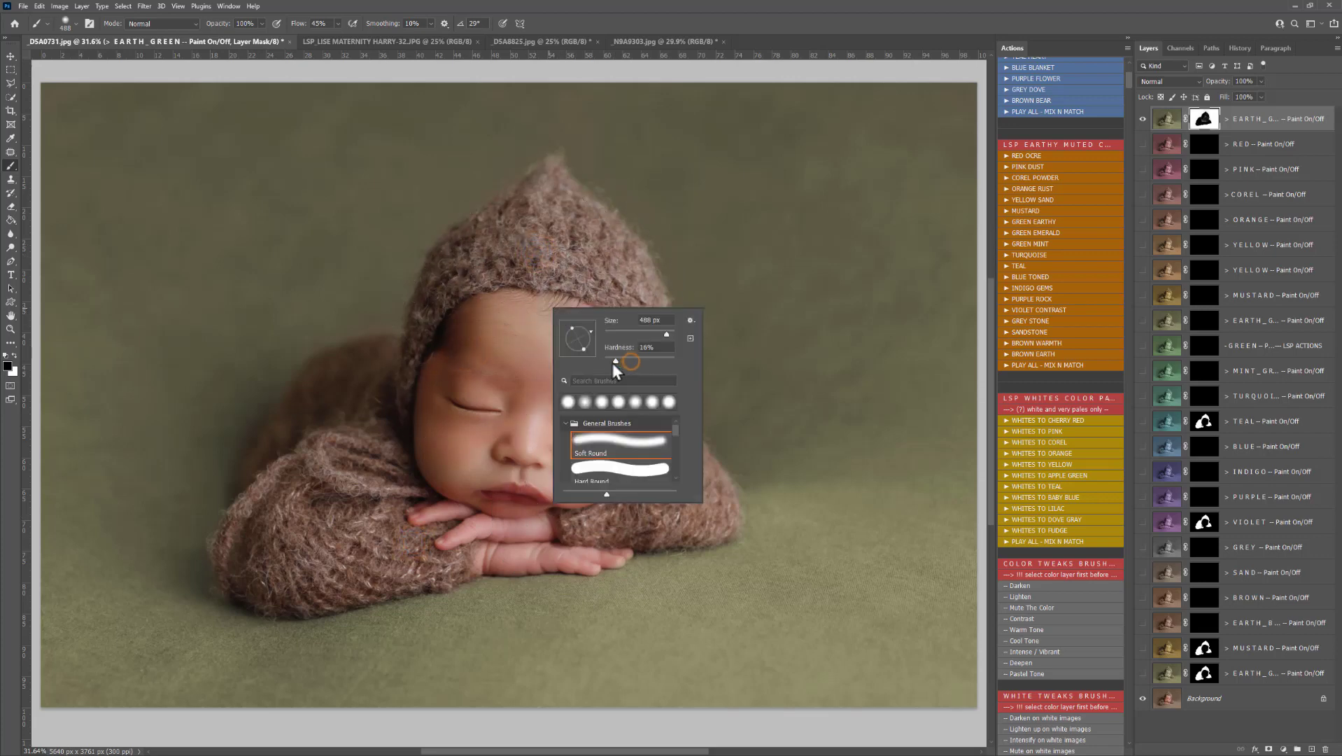
click(550, 186)
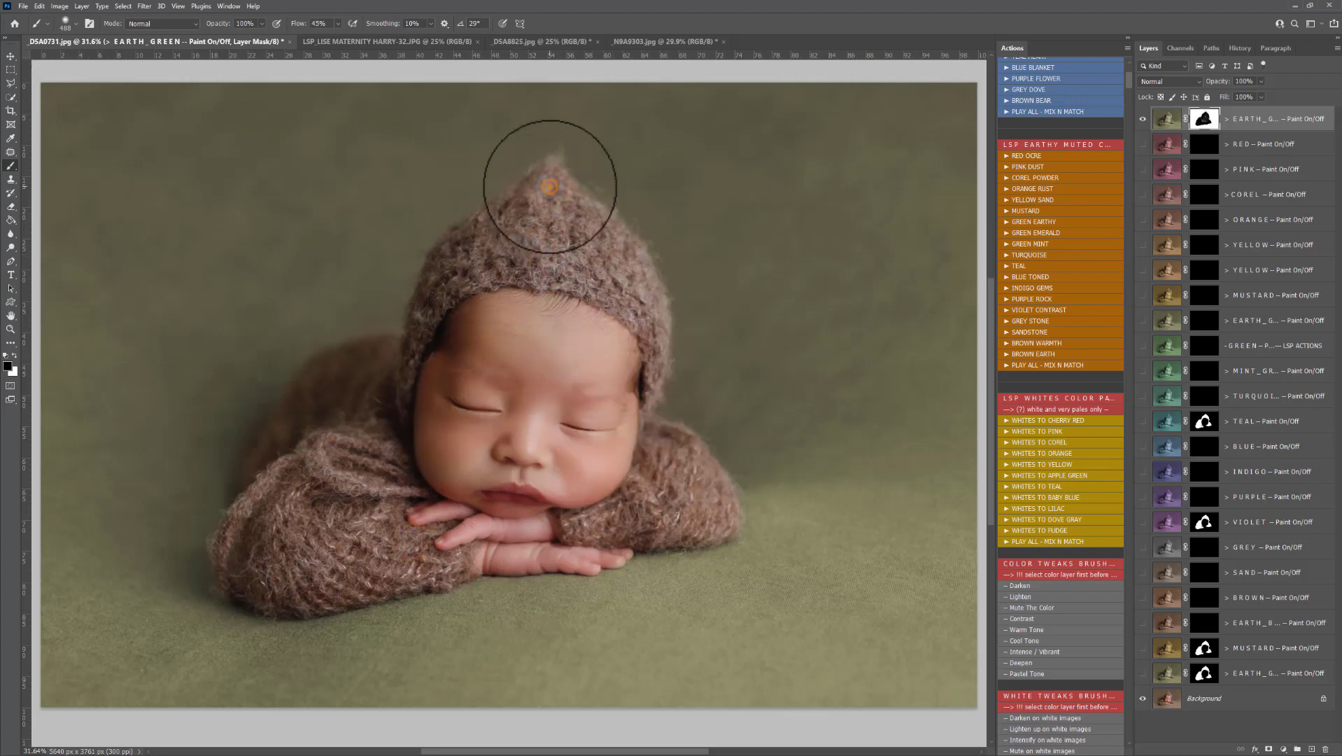
key(x)
click(599, 156)
drag(521, 137, 494, 164)
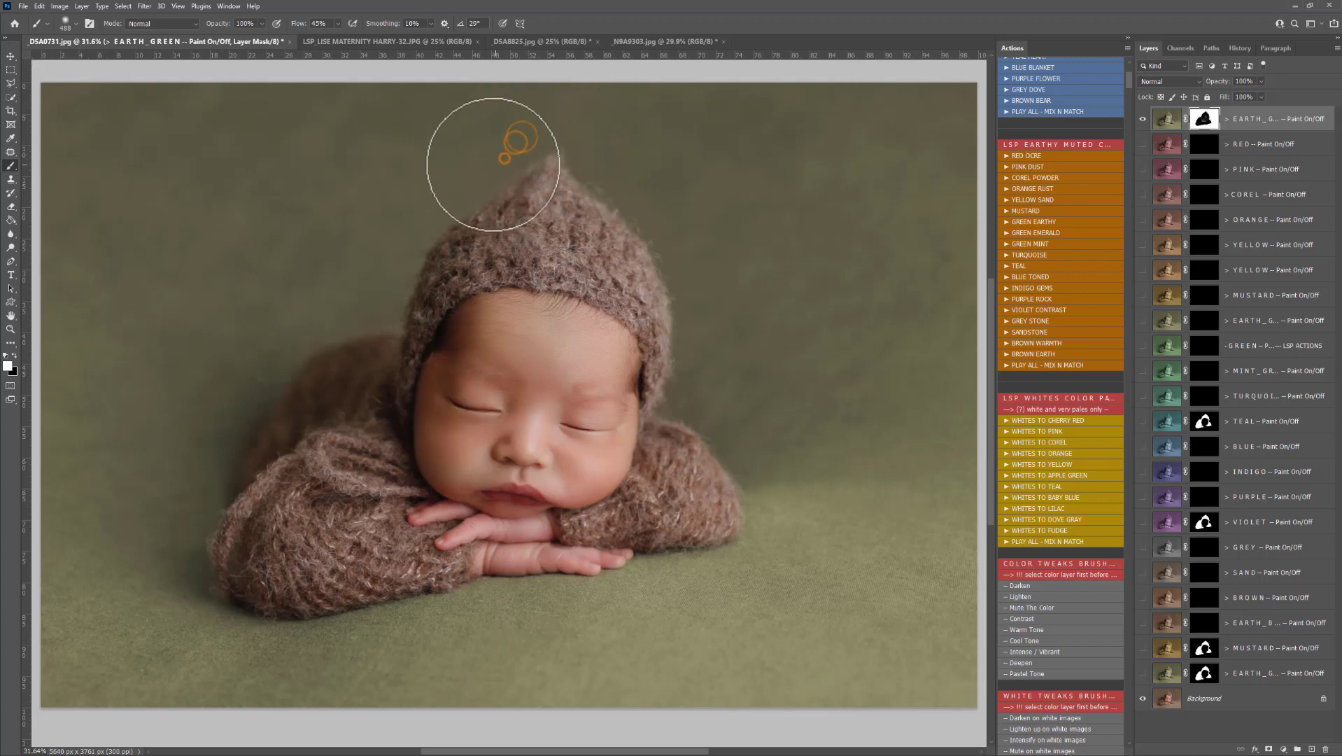
click(477, 168)
click(379, 289)
click(368, 306)
click(316, 319)
click(226, 385)
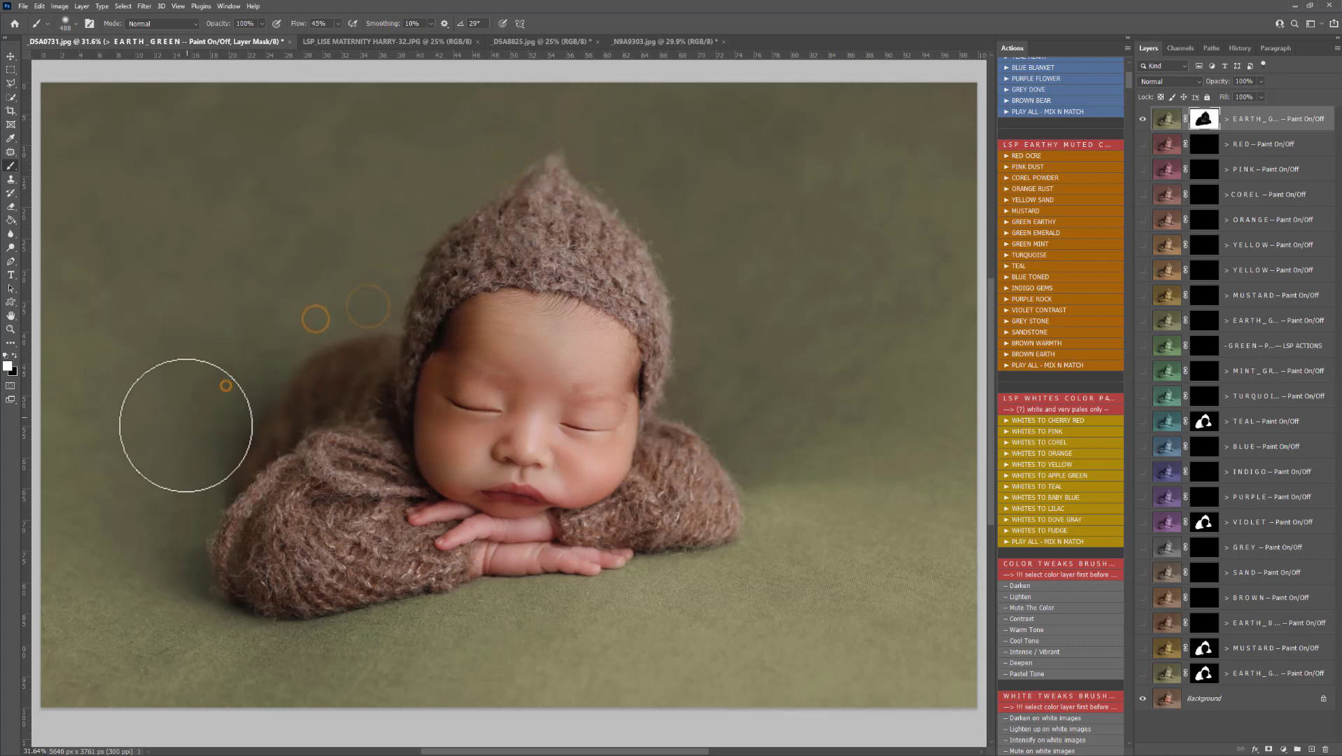
click(185, 426)
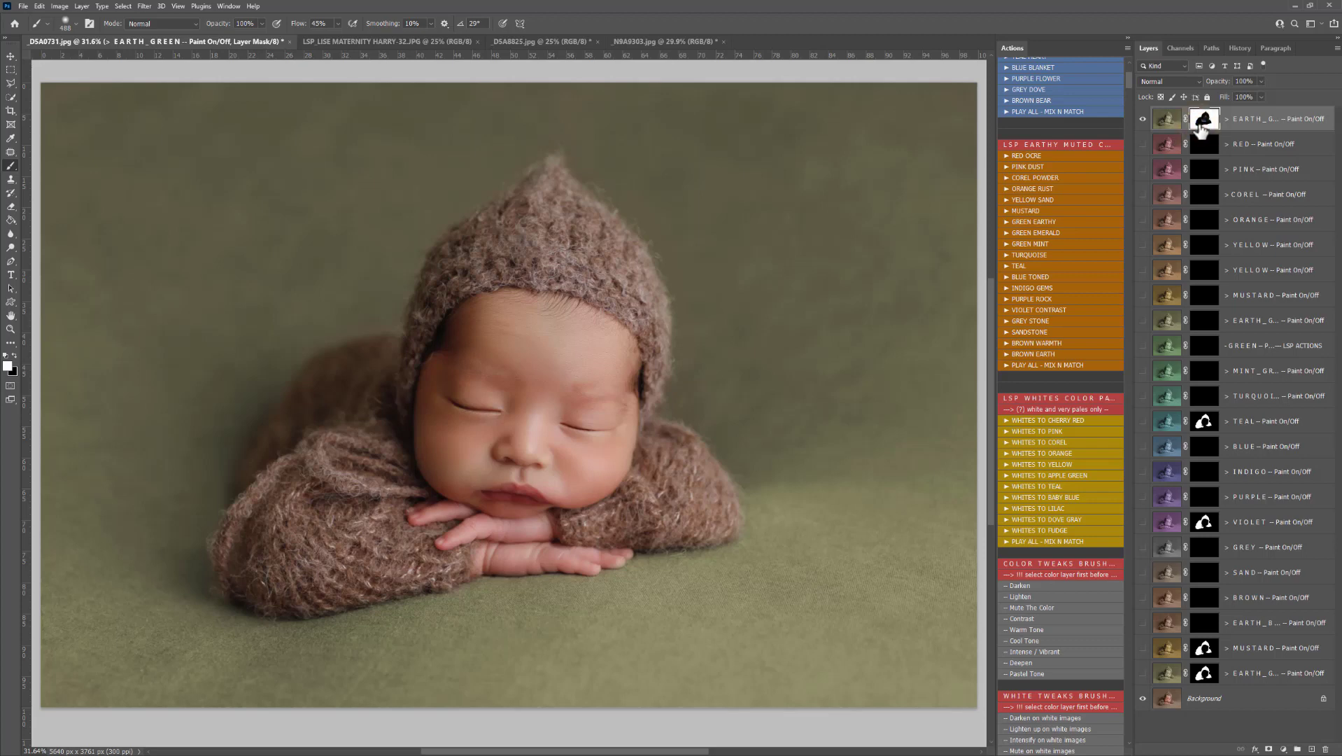
Hide the top EARTH_GREEN layer and copy its backdrop mask onto the MUSTARD, YELLOW, ORANGE, COREL, PINK and RED layers
drag(1201, 124, 1205, 302)
click(1143, 119)
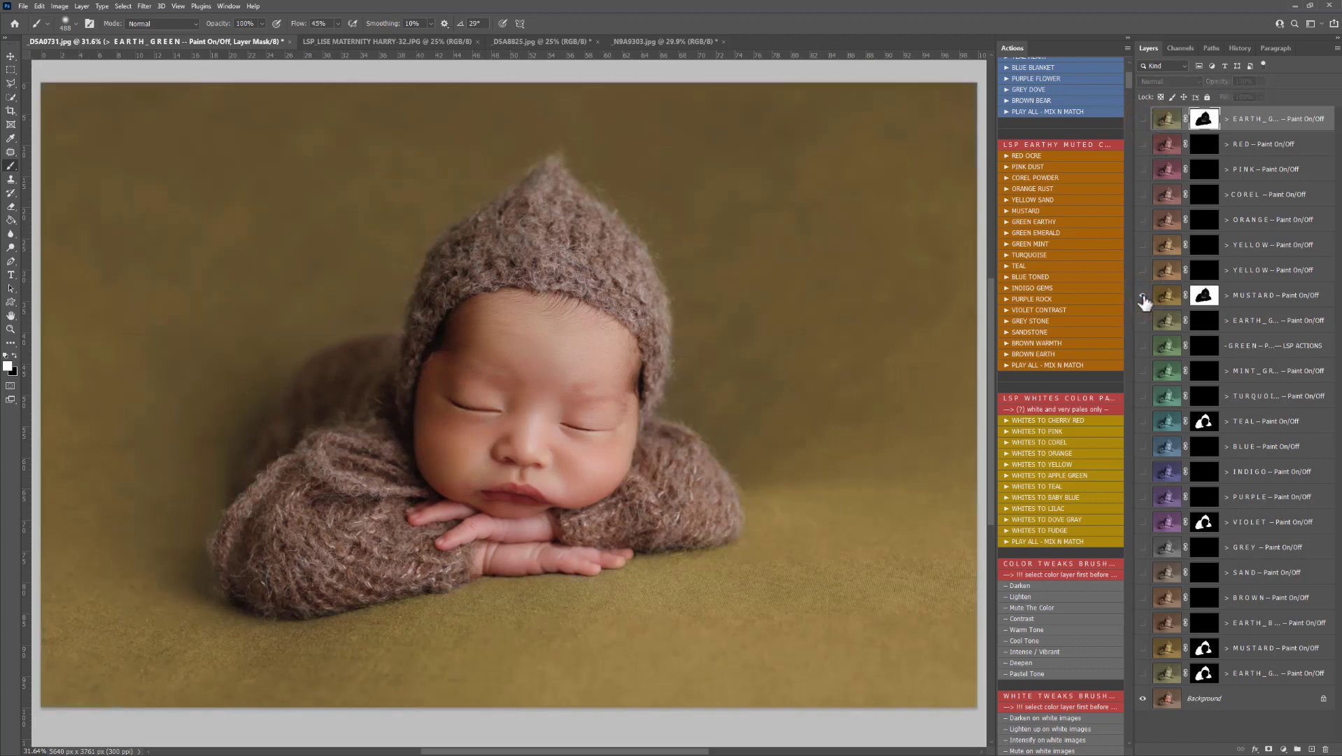
drag(1200, 301, 1201, 151)
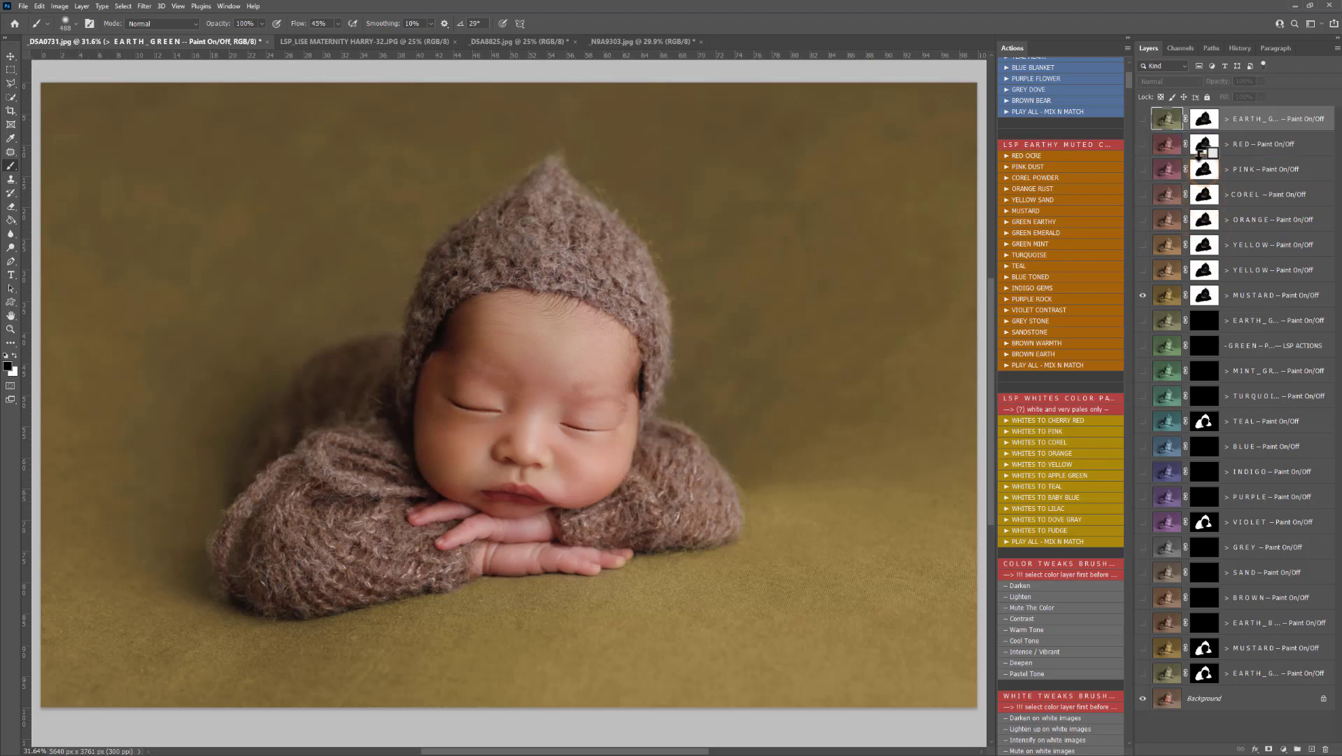
Toggle the masked color layers one at a time to compare backdrop colors, leaving them all hidden
click(1140, 291)
click(1142, 270)
click(1142, 268)
click(1143, 245)
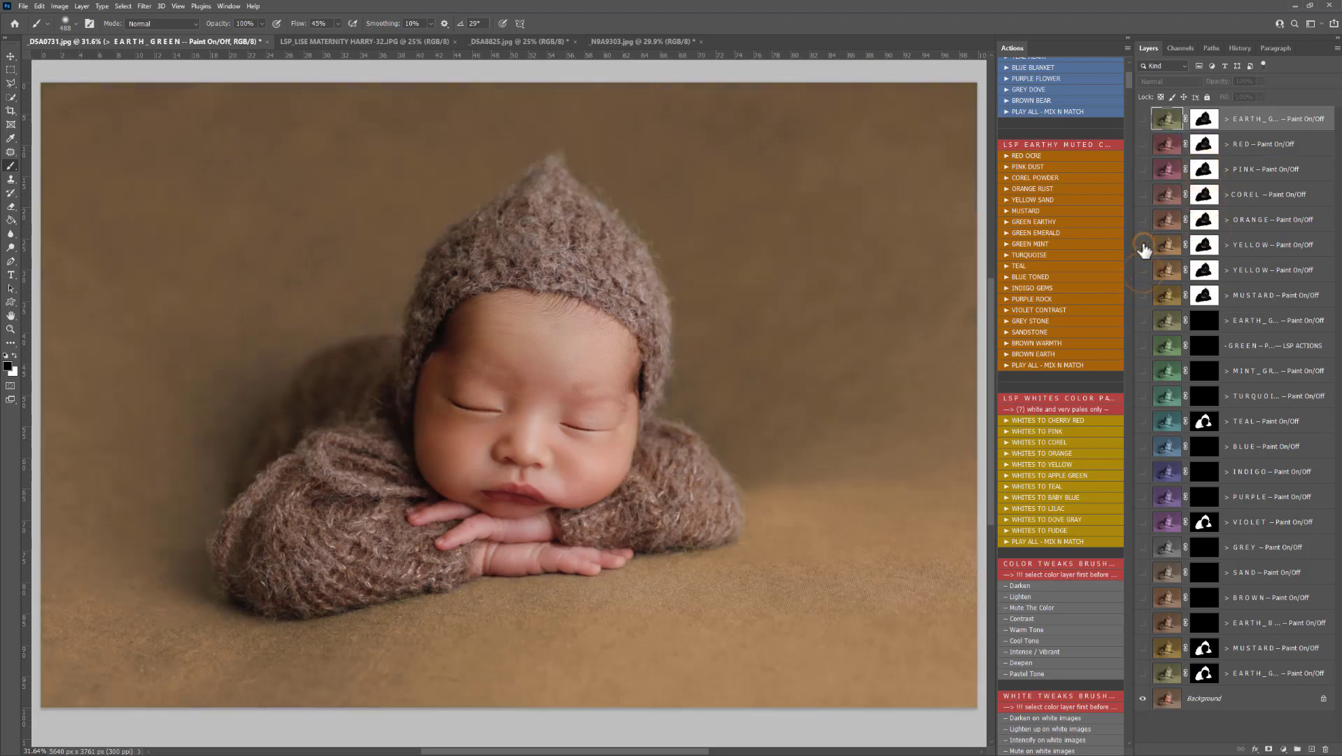
click(1142, 244)
click(1143, 192)
click(1142, 119)
click(1142, 119)
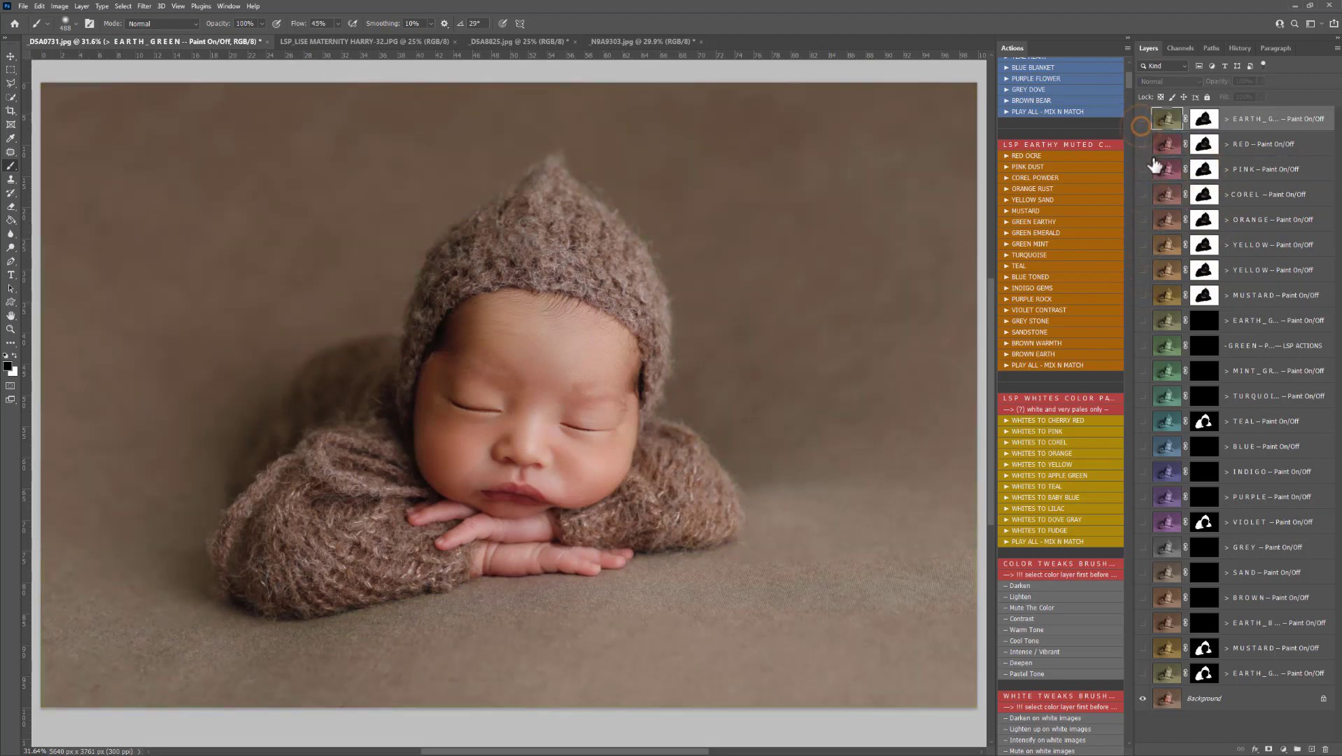
Show the TURQUOISE layer with a copy of the MUSTARD layer's backdrop mask and set its opacity to 63%
drag(1203, 294, 1203, 396)
click(1143, 396)
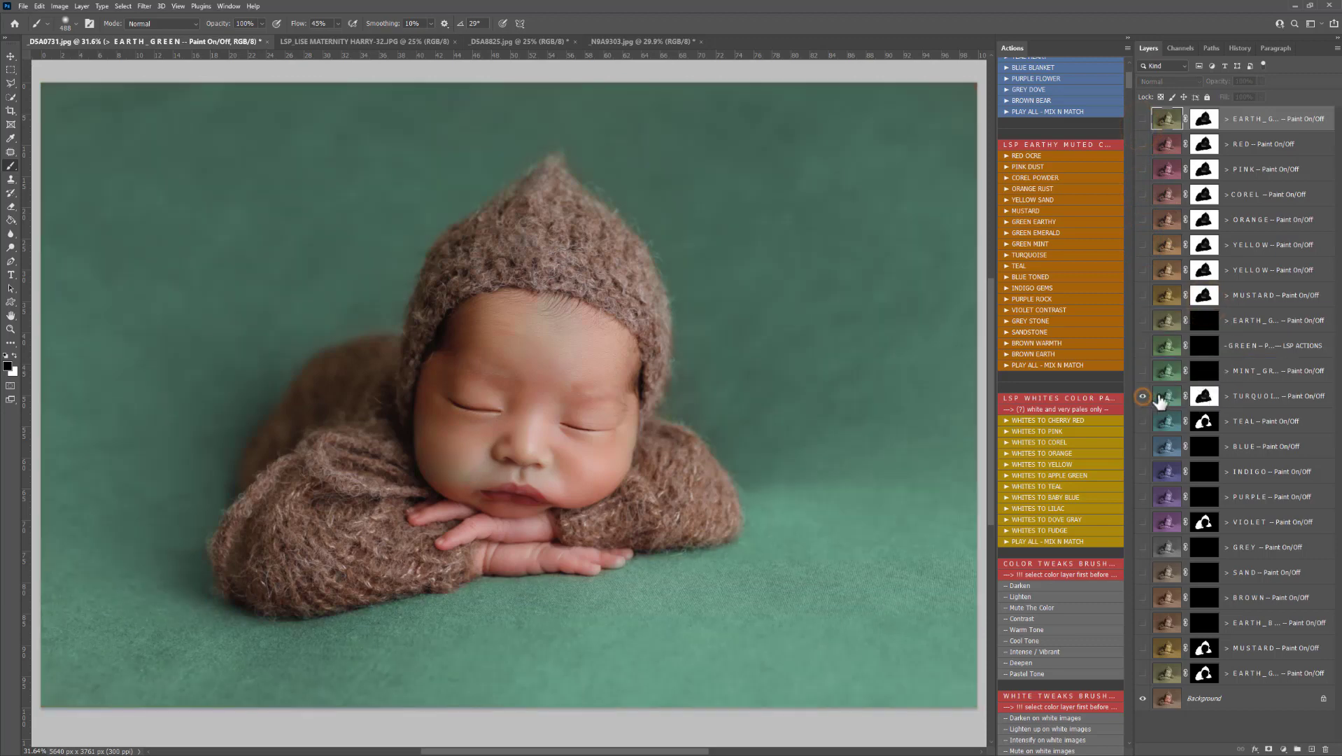
click(1165, 397)
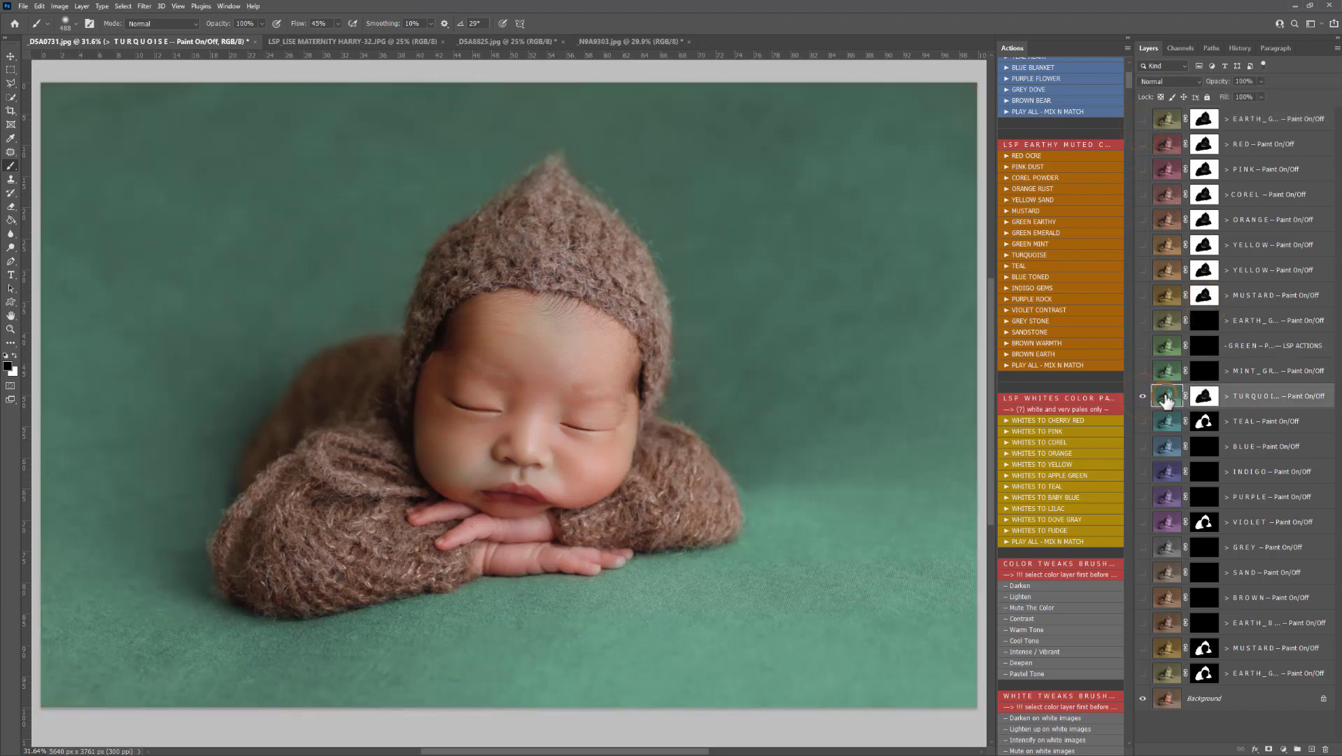
click(1261, 81)
drag(1261, 91, 1215, 105)
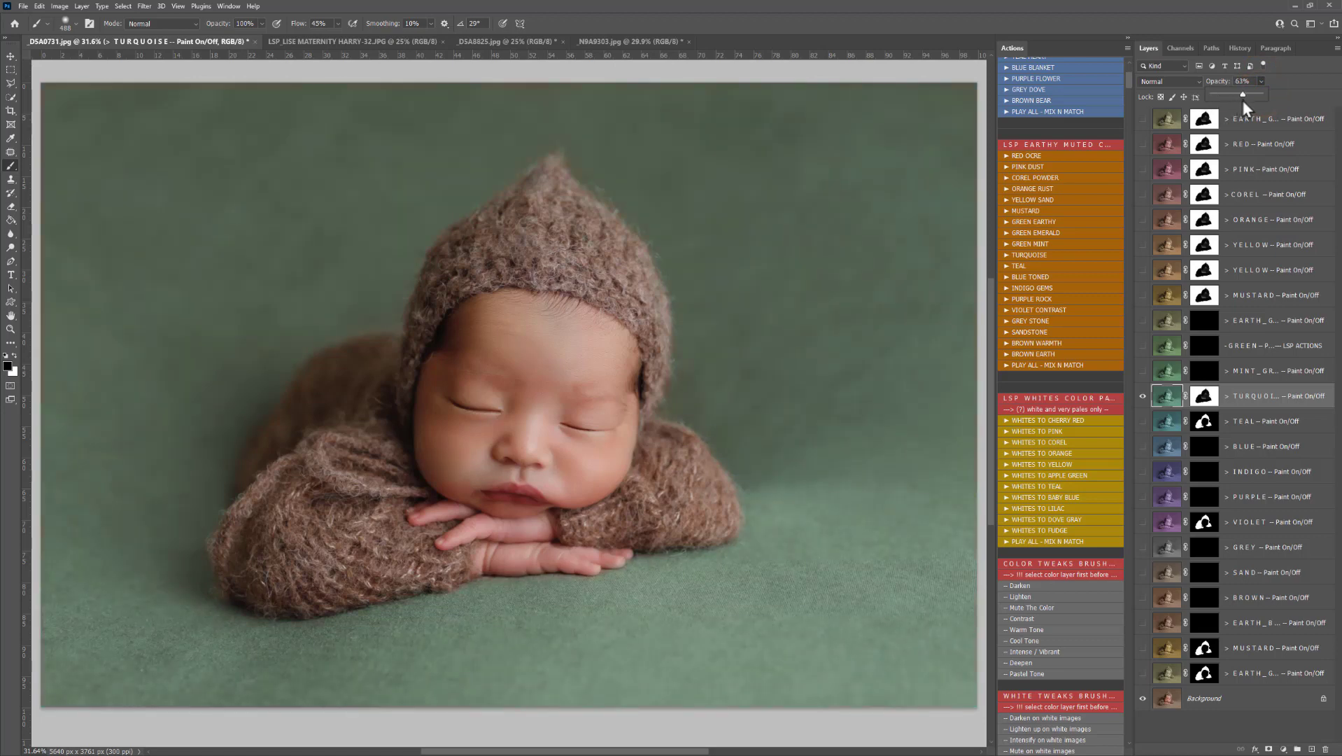
Paint the TURQUOISE layer's mask black over the baby's face to remove the color spill from the skin
click(1204, 396)
key(x)
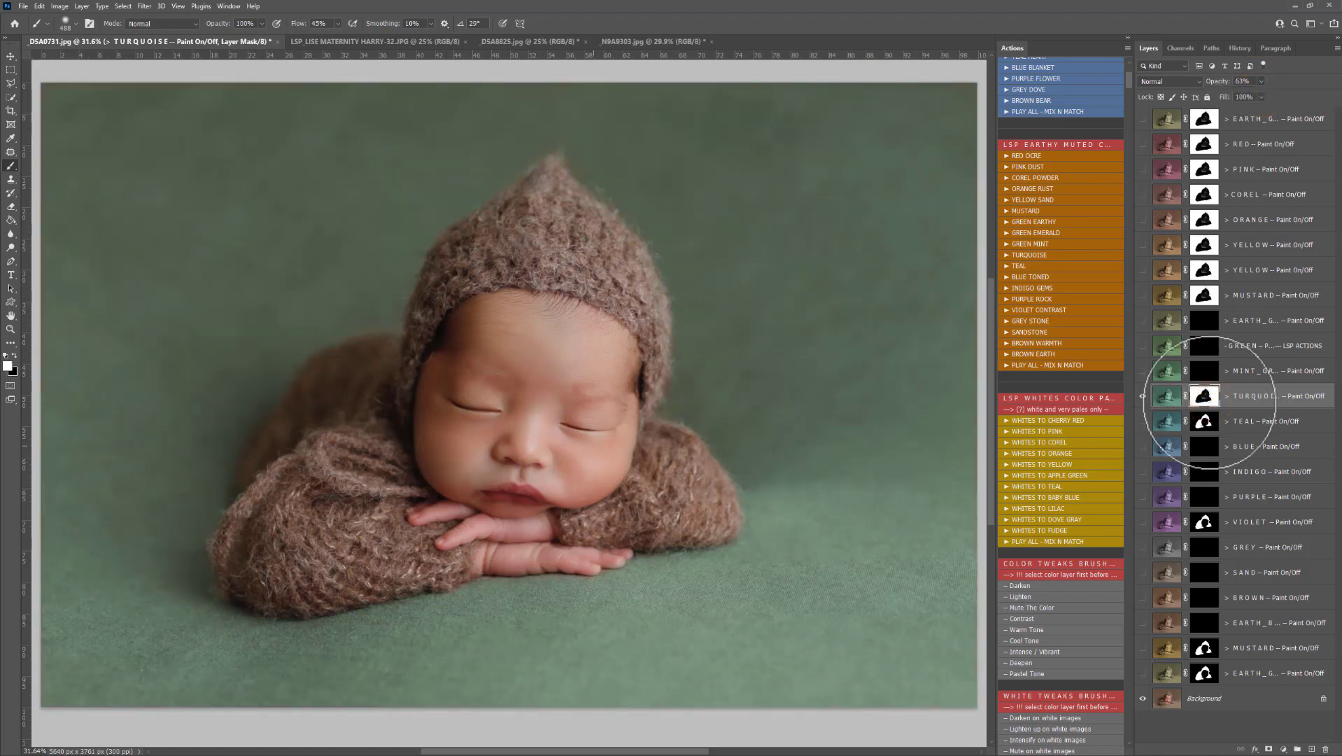
key(x)
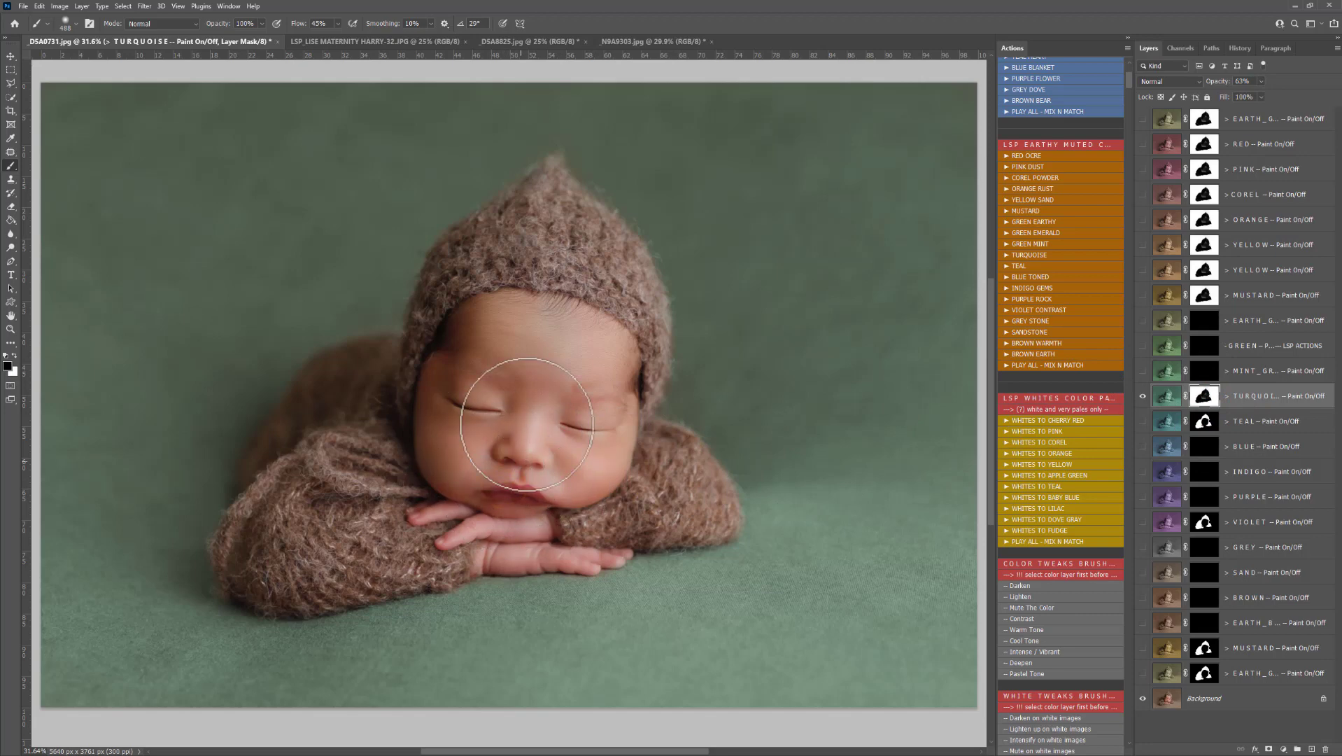
mouse_move(527, 424)
mouse_down()
mouse_move(471, 462)
mouse_move(540, 459)
mouse_up()
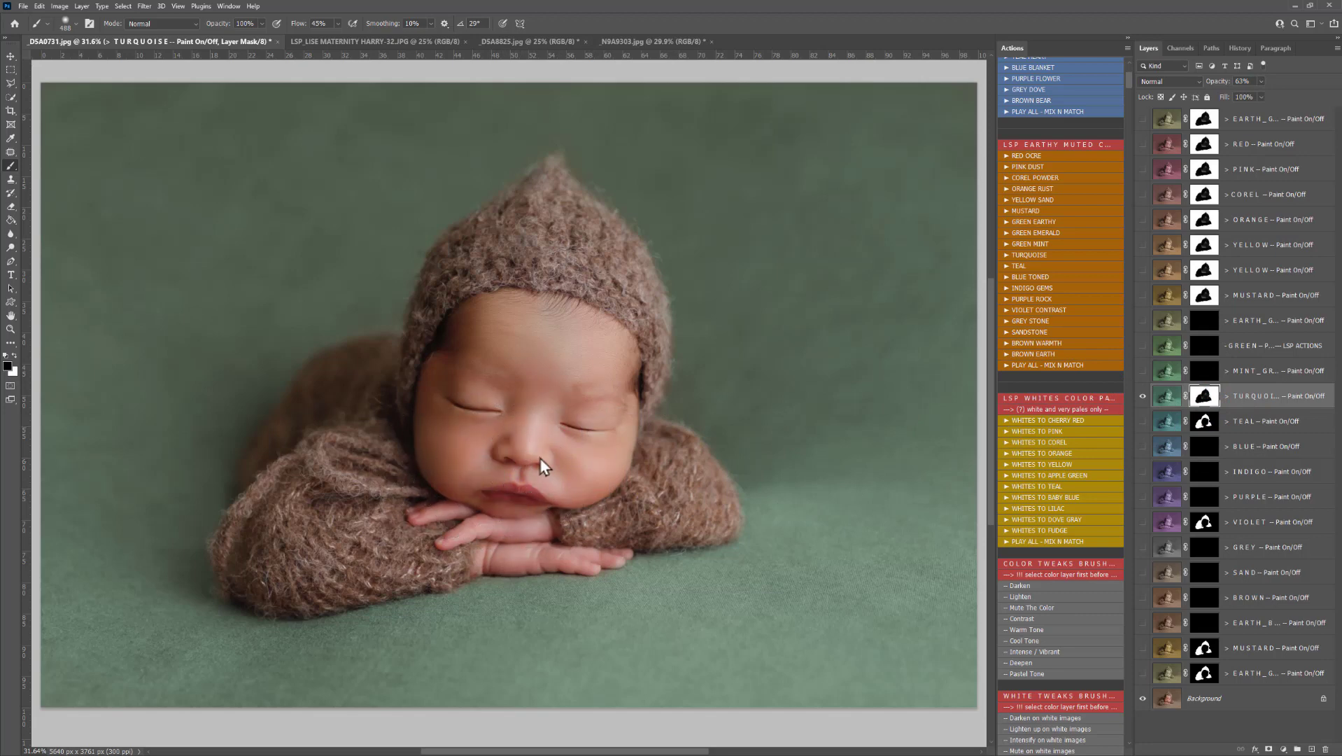
Toggle the TURQUOISE layer to compare, leave it hidden, and switch to the _DSA8825.jpg image
click(1142, 397)
click(1142, 397)
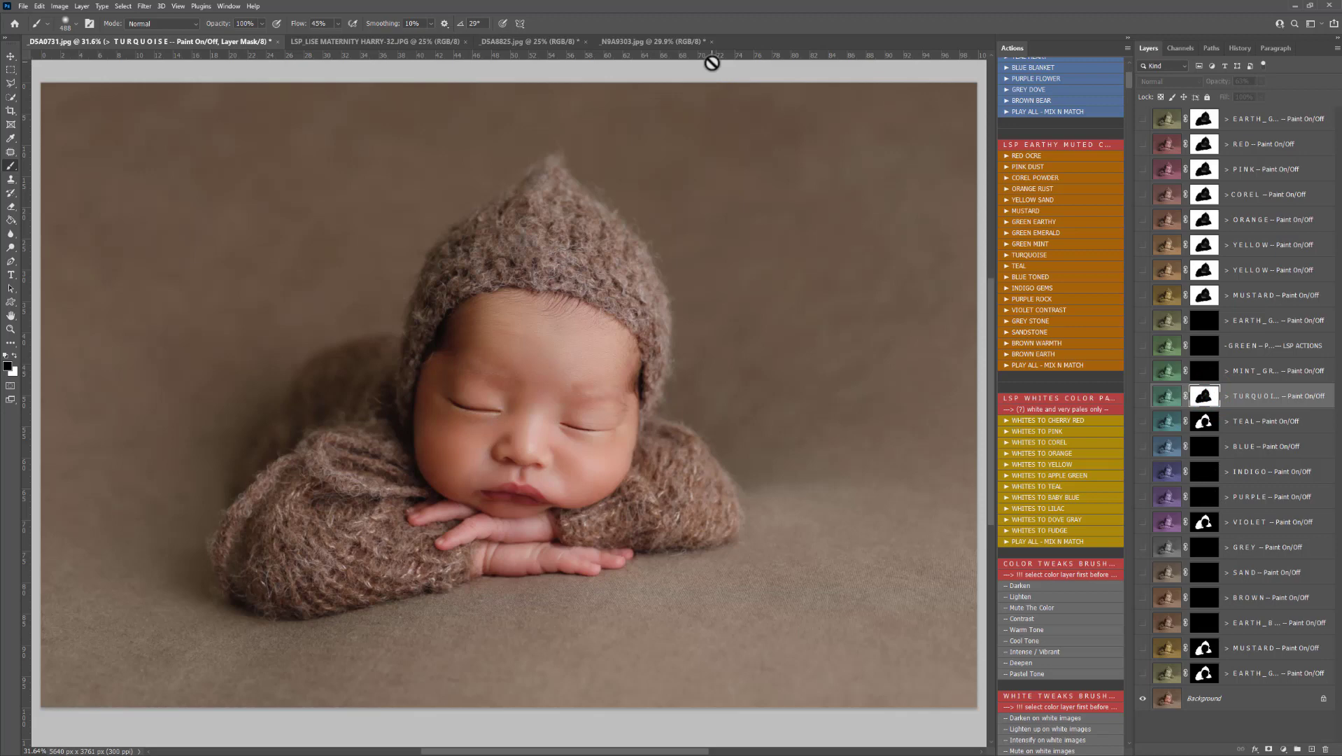
click(530, 44)
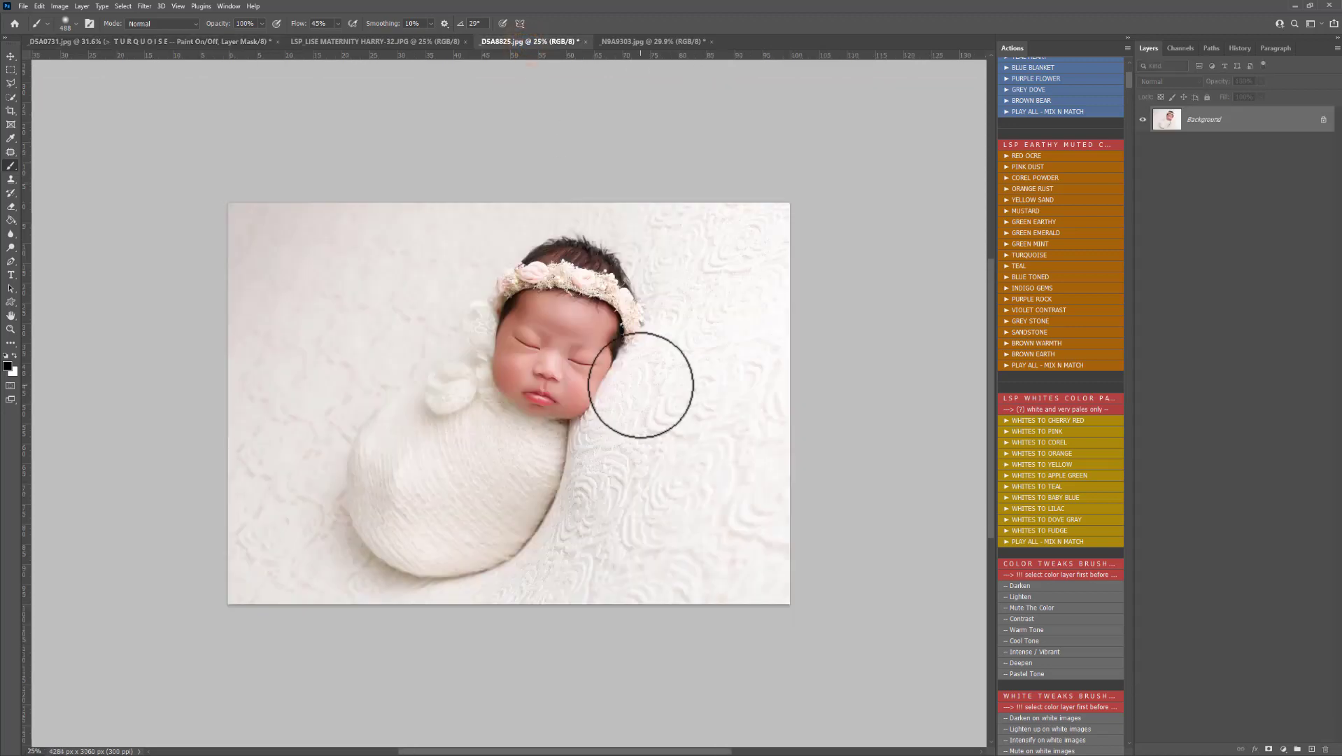